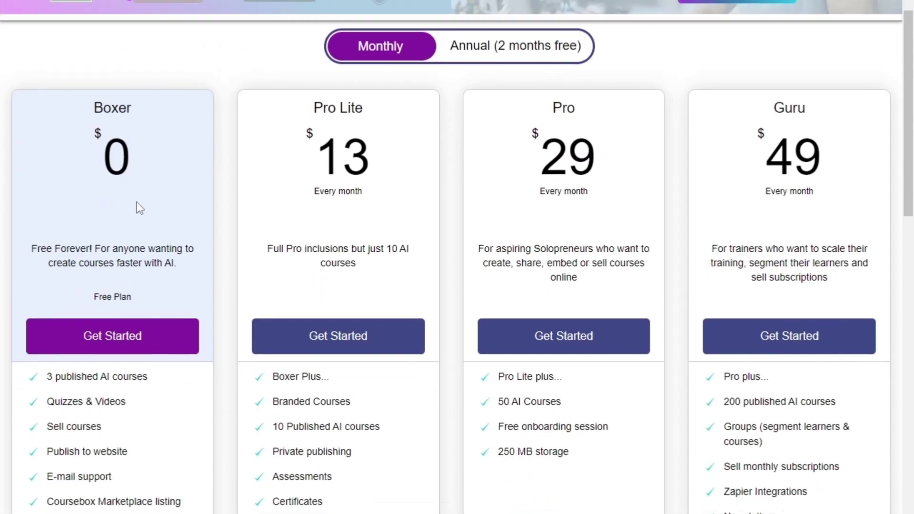
- Compare the prices and inclusions of the Boxer, Pro Lite, Pro and Guru monthly plans
left_click_drag(94, 294, 131, 294)
left_click_drag(267, 245, 357, 260)
left_click_drag(483, 246, 687, 270)
left_click(719, 307)
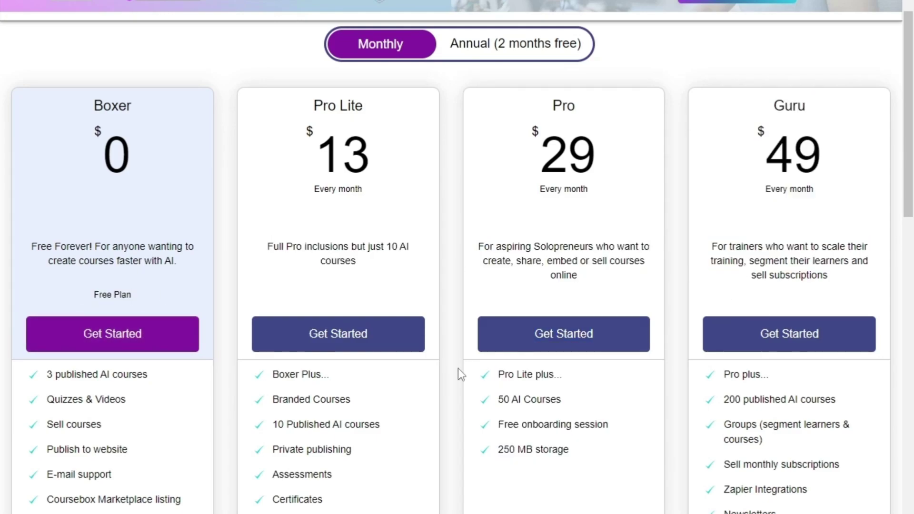
scroll(110, 352, "down", 3)
scroll(164, 357, "up", 5)
scroll(346, 274, "down", 5)
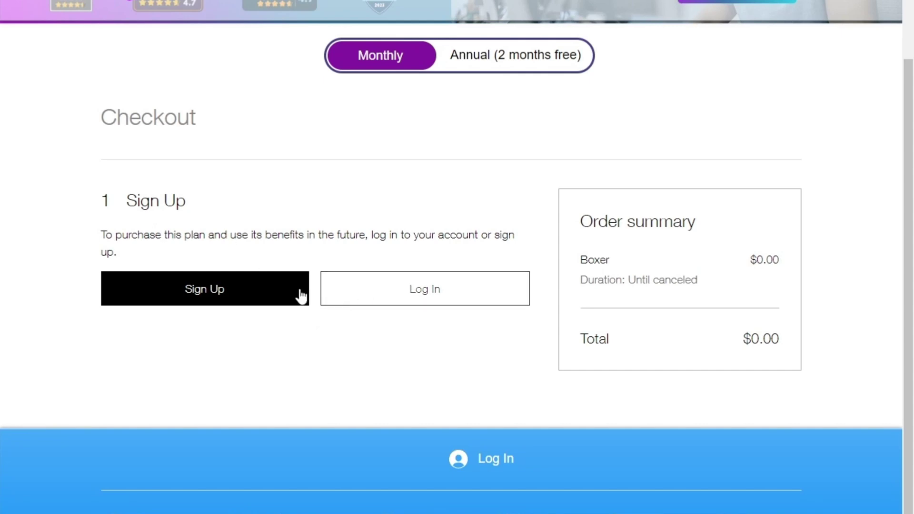
- Start signing up for the free Boxer plan and fill in the first and last name
left_click(242, 300)
left_click(412, 152)
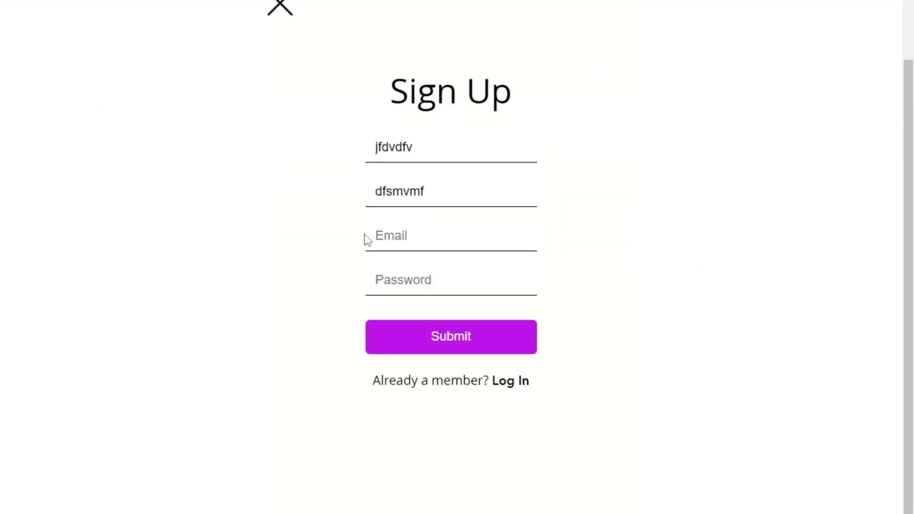
- Search Google for "10 minute" mail in a new browser tab and open the 10minemail.com temporary mail site
key("ctrl+t")
left_click(379, 197)
type("10")
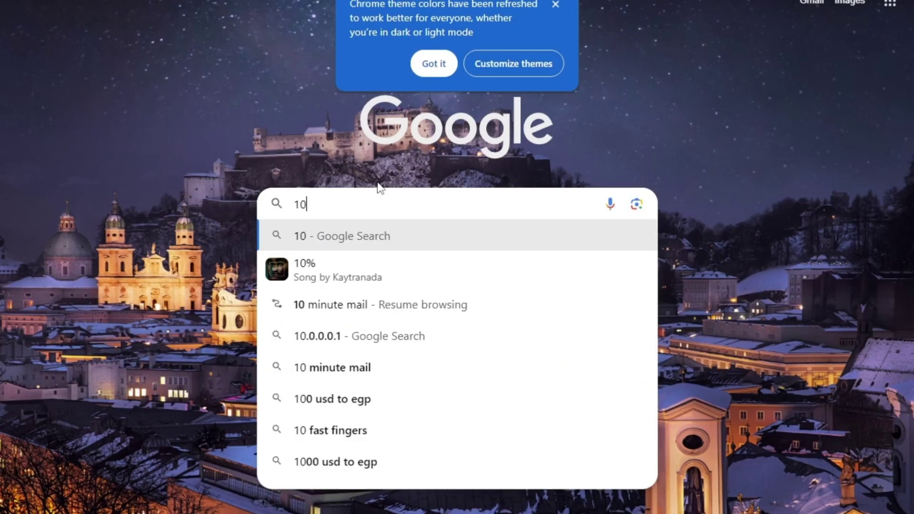
type("minute")
key("Return")
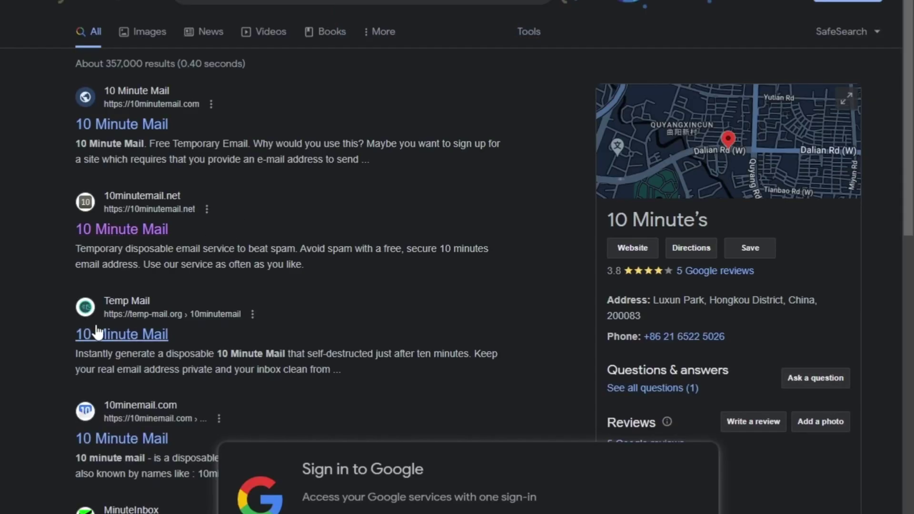
left_click(126, 447)
scroll(400, 301, "down", 3)
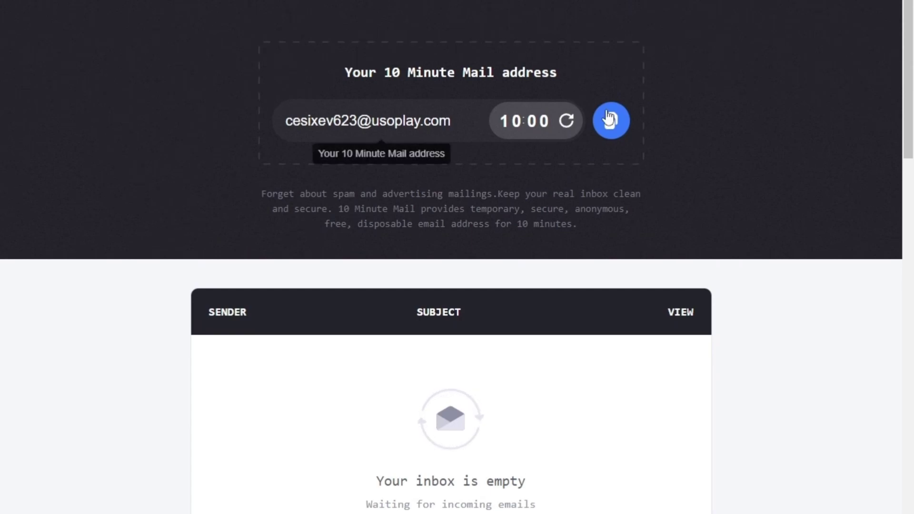
- Copy the temporary email address into the sign-up form, enter the account password and submit the form
key("ctrl+c")
key("ctrl+shift+Tab")
right_click(387, 236)
left_click(419, 381)
left_click(422, 280)
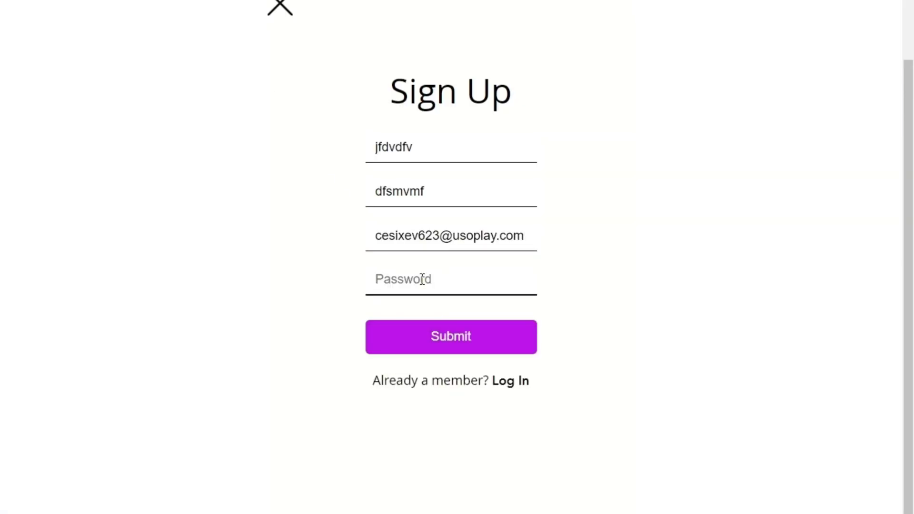
left_click(464, 328)
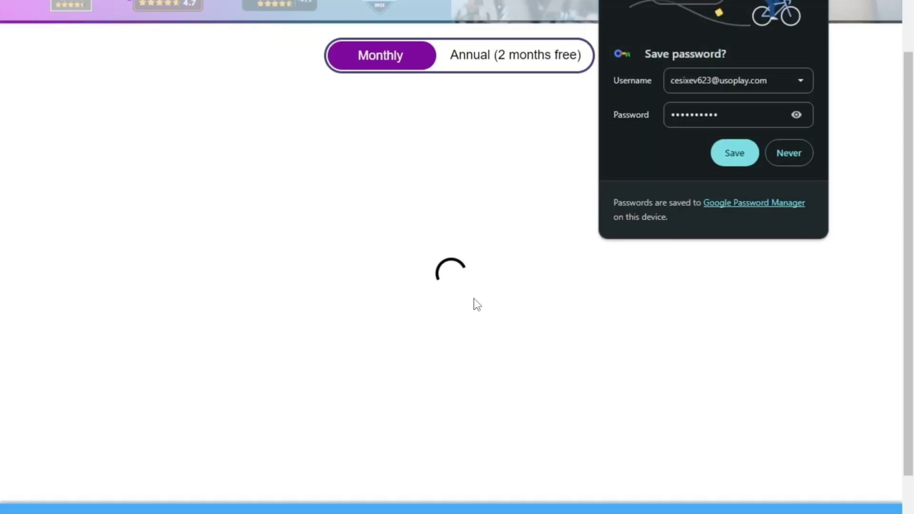
- Save the new account's credentials in the browser and proceed to the Coursebox login page
left_click(734, 151)
left_click(315, 286)
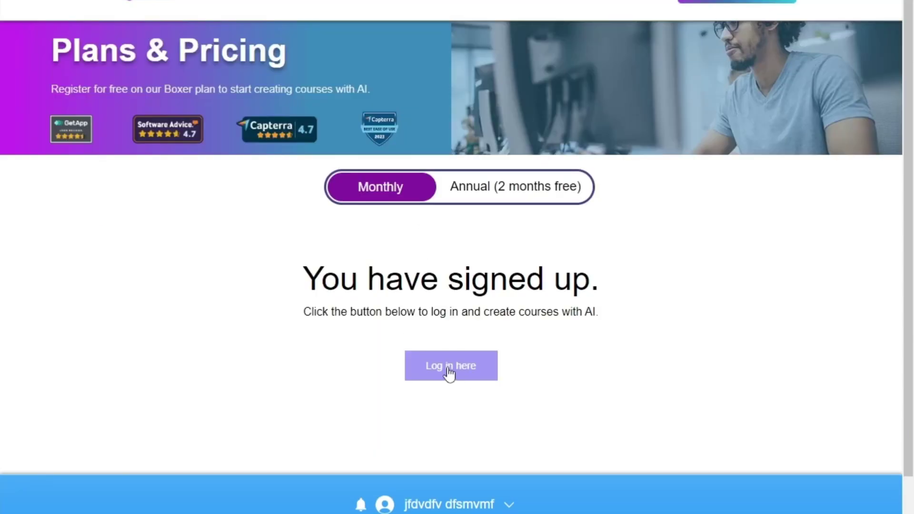
left_click(449, 373)
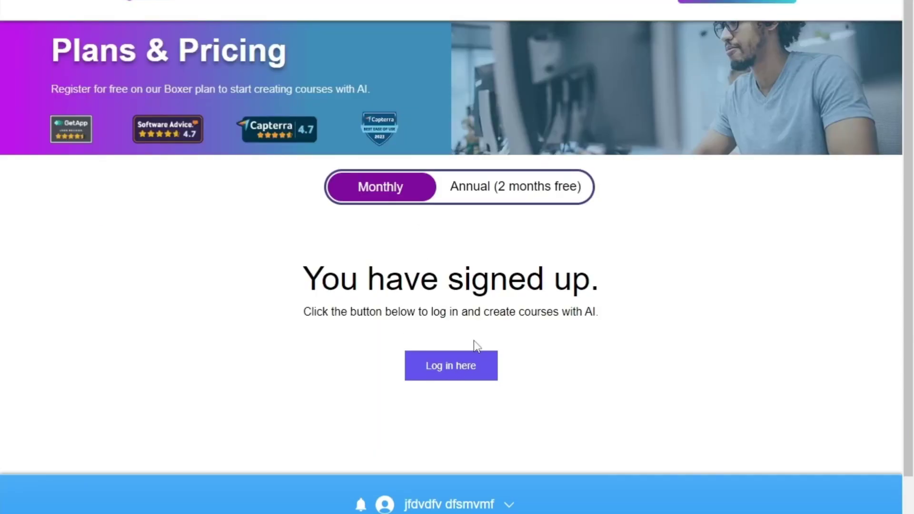
- Log in to Coursebox by filling the email and password fields with the saved account credentials
left_click(143, 112)
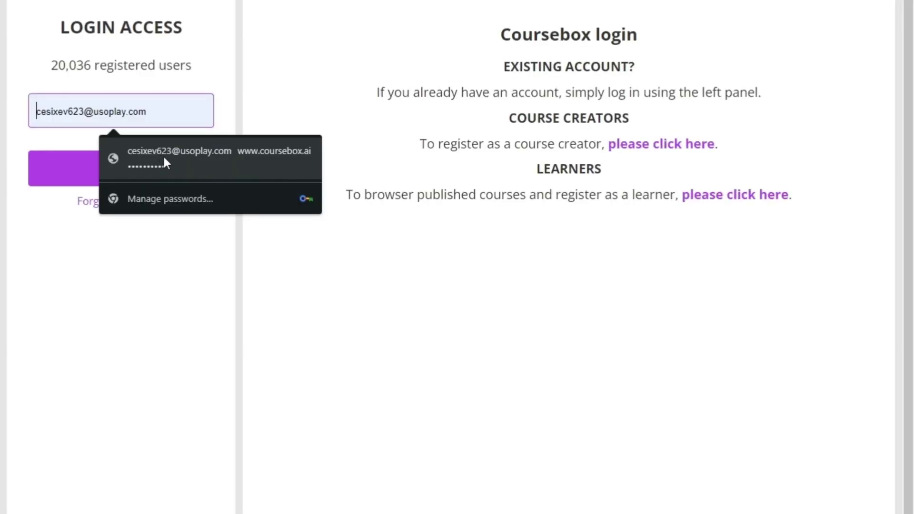
left_click(133, 149)
left_click(122, 170)
left_click(126, 200)
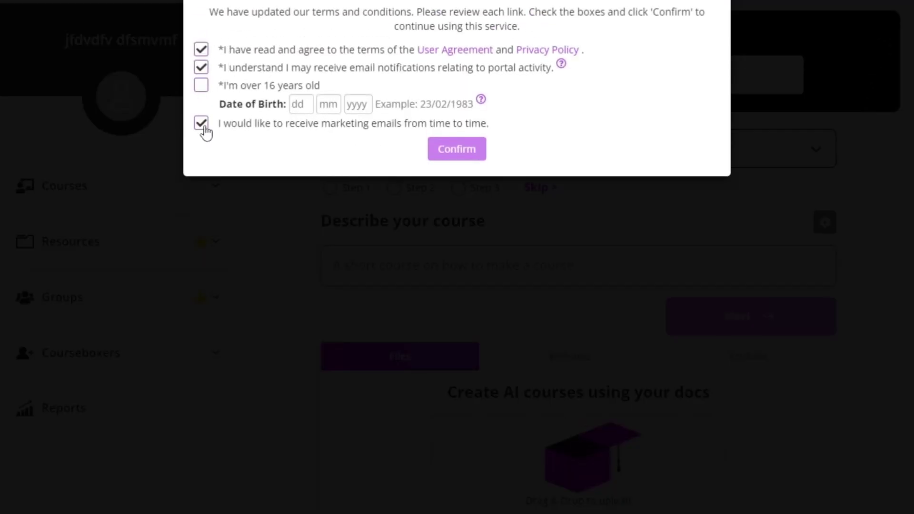
- Finish accepting the updated terms and conditions, including the over-16 declaration, and confirm them
left_click(201, 123)
left_click(201, 85)
left_click(440, 155)
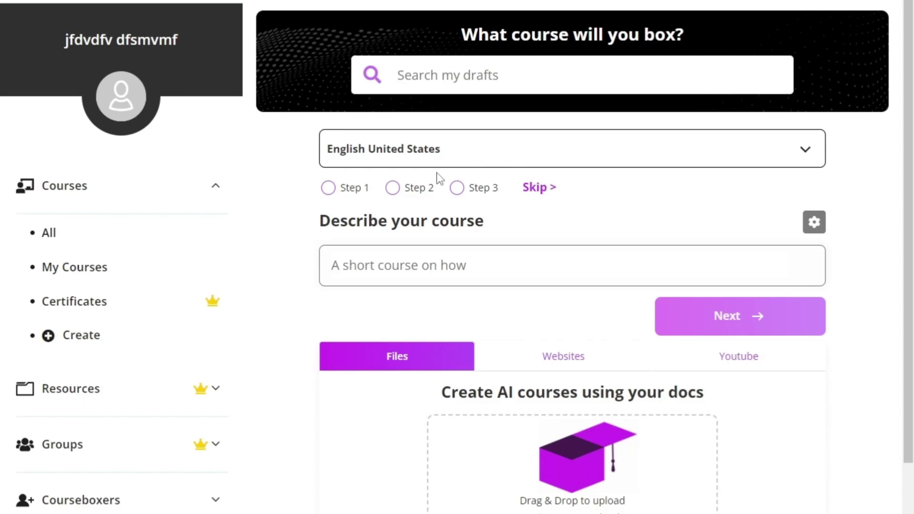
- Browse the available course languages and choose English (United States)
left_click(675, 138)
scroll(238, 194, "down", 10)
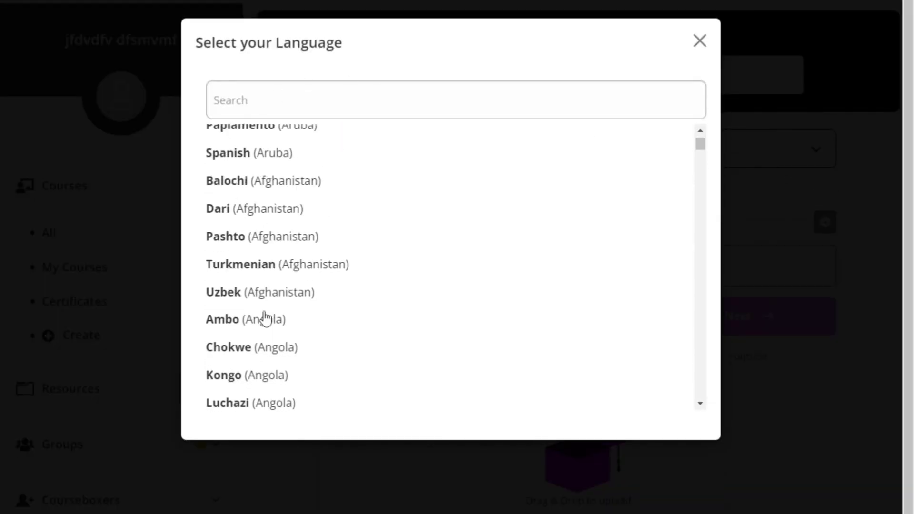
scroll(285, 271, "up", 1)
scroll(279, 310, "down", 5)
scroll(296, 229, "up", 12)
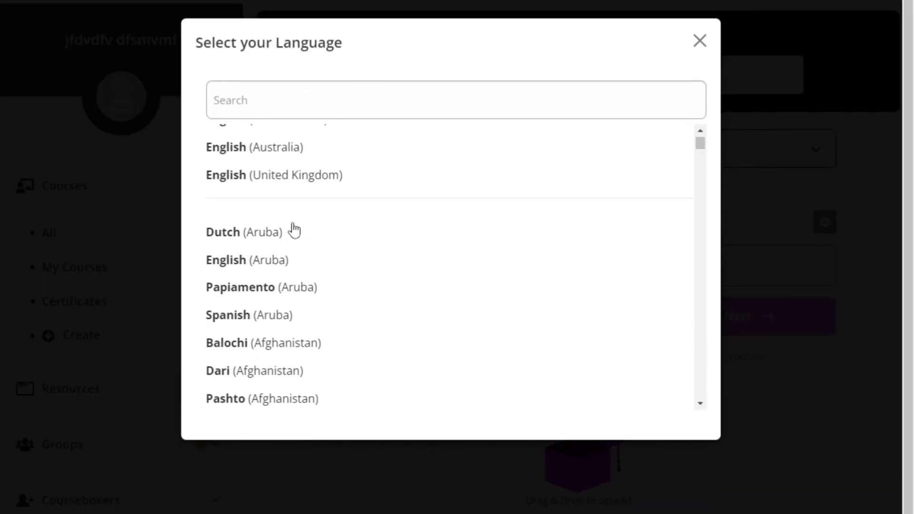
left_click(243, 151)
- Describe the course as "how to be youtuber" and continue to the course length question
left_click_drag(486, 221, 319, 221)
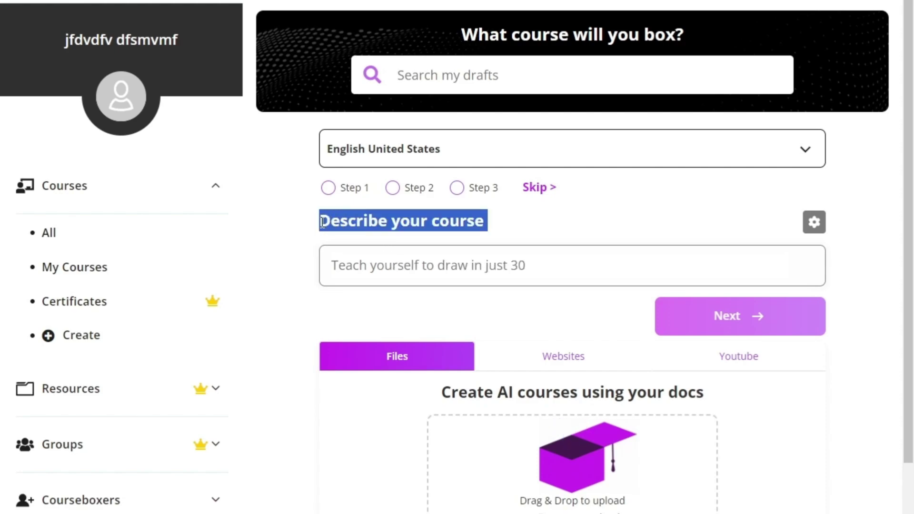
left_click(352, 266)
type("how to be youtuber")
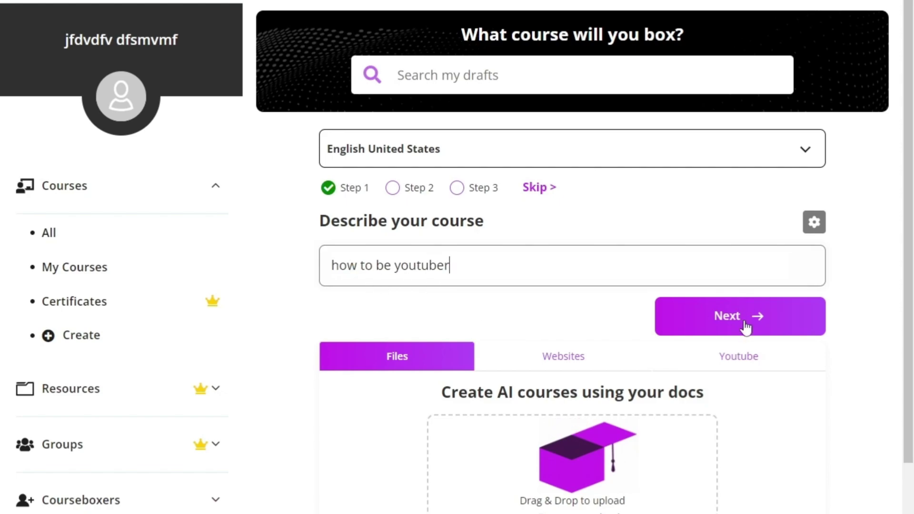
left_click(817, 225)
left_click(868, 37)
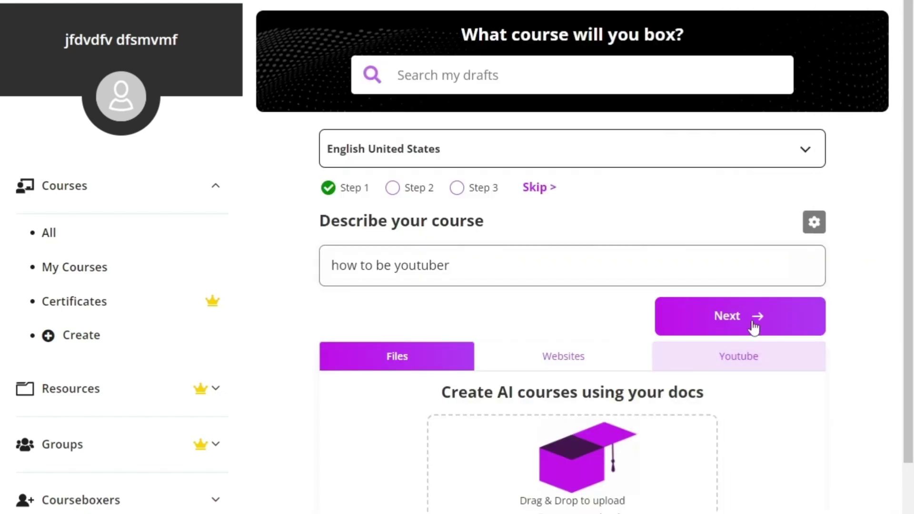
left_click(753, 327)
- Set the course length to "1 hour" and continue to the audience question
left_click(421, 266)
type("1 hour")
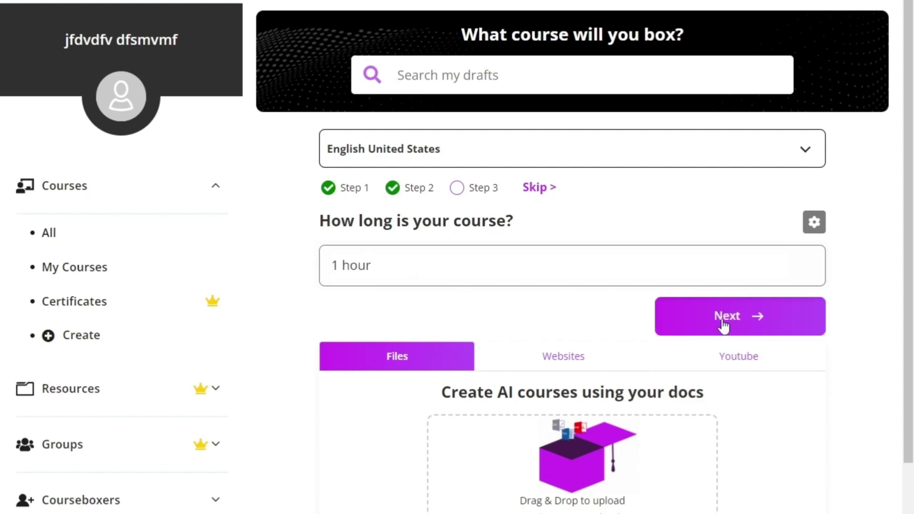
left_click(724, 327)
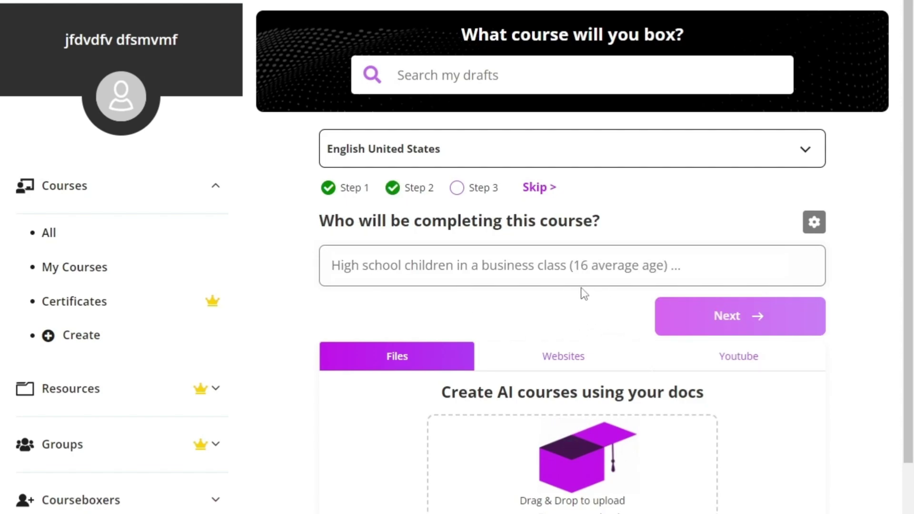
- Enter "all people" as the course audience and generate the course outline
left_click(482, 261)
type("all people")
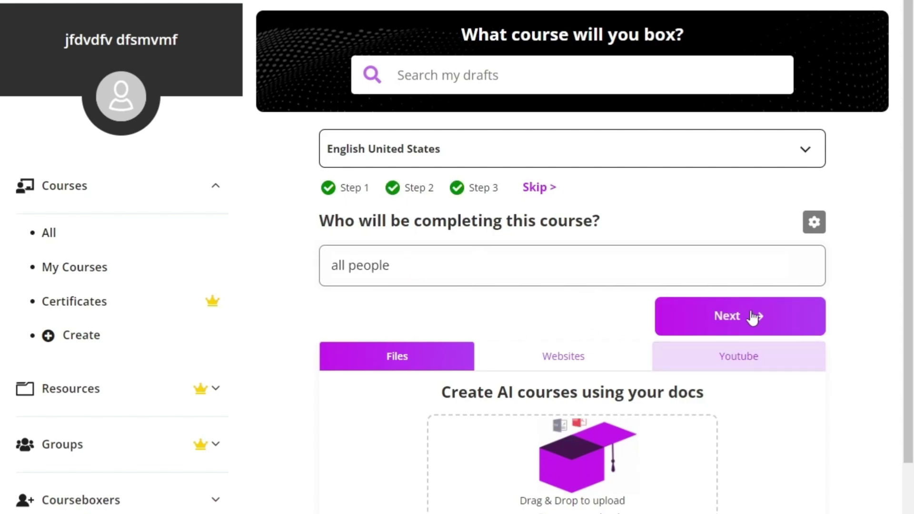
left_click(750, 315)
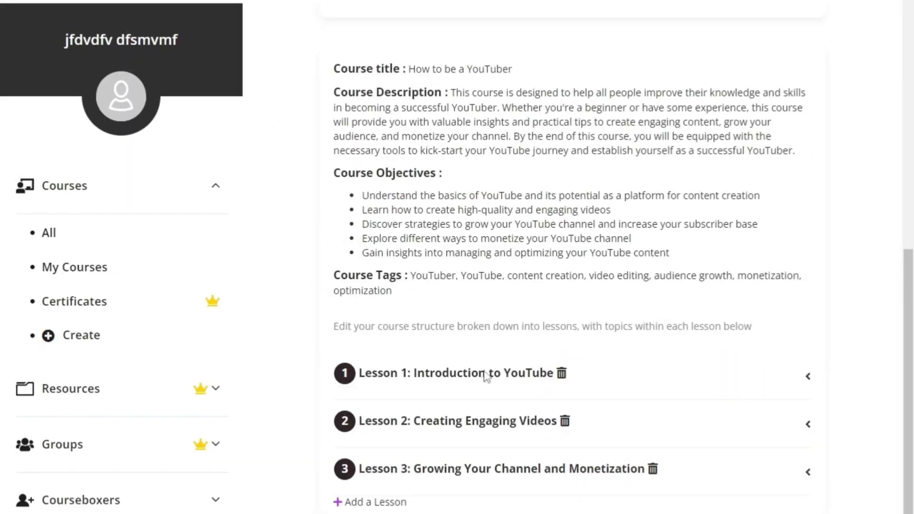
- Review the generated course title, description, objectives and tags
scroll(388, 198, "up", 3)
scroll(442, 164, "down", 1)
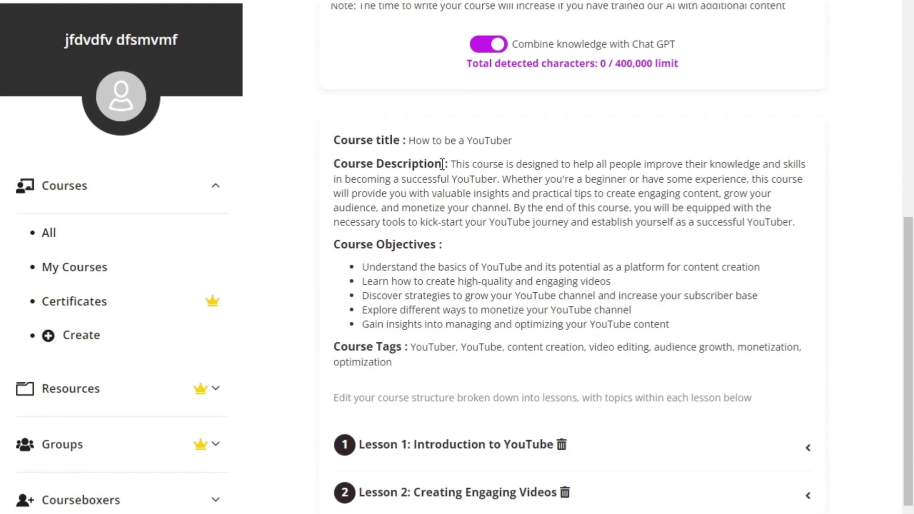
left_click_drag(448, 162, 577, 249)
left_click_drag(363, 269, 740, 375)
scroll(402, 181, "down", 4)
left_click_drag(402, 181, 459, 244)
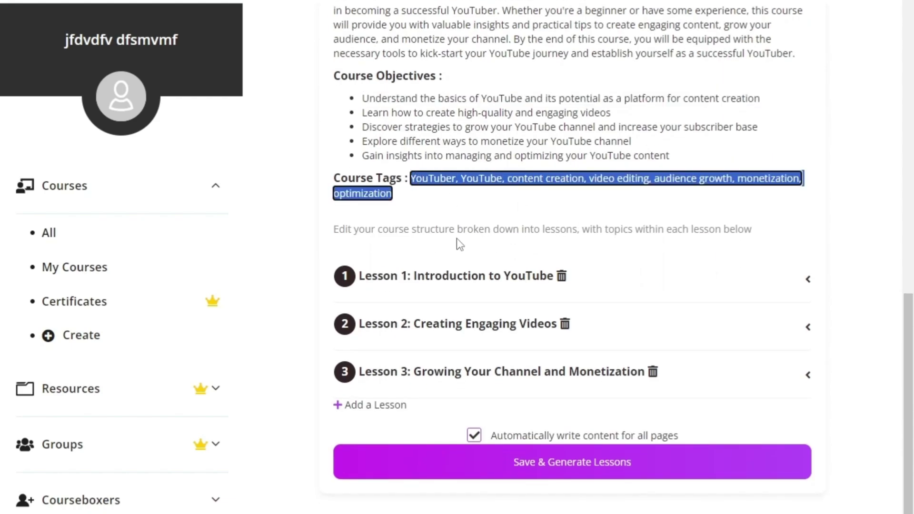
- Expand all three lessons in the outline to review their topics, quizzes and assignments
left_click(807, 280)
scroll(571, 285, "down", 6)
left_click(807, 326)
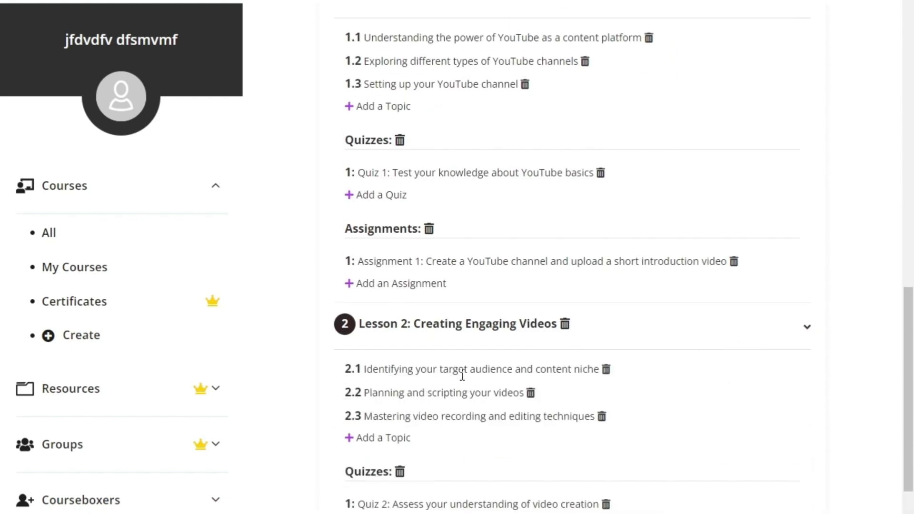
scroll(619, 380, "down", 6)
left_click(806, 380)
- Save the outline and generate the lessons with content written automatically, and dismiss the AI writing notice
scroll(453, 414, "down", 6)
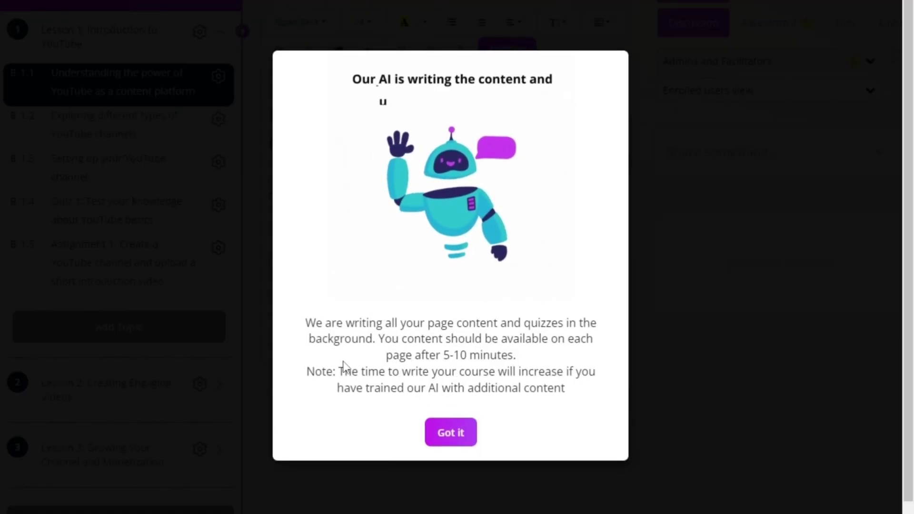
left_click(450, 432)
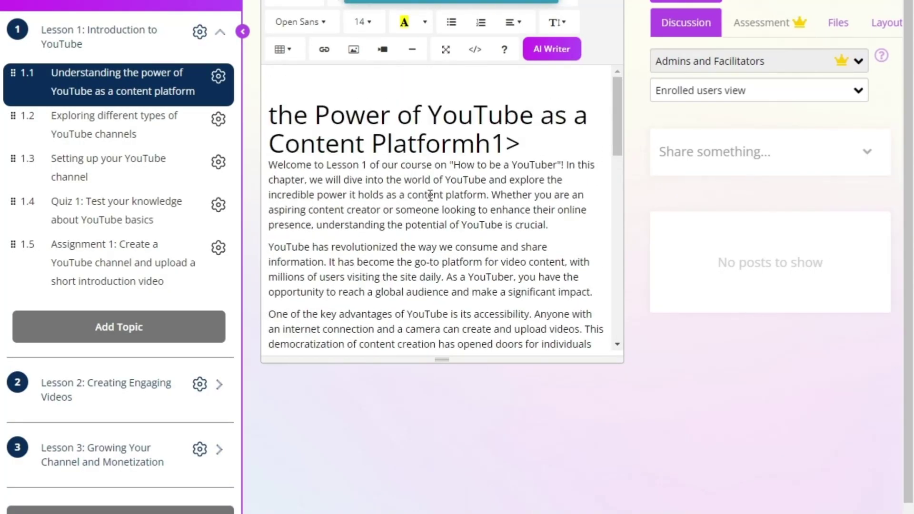
- Review the generated Lesson 1 pages, from the YouTube platform topic through to Assignment 1 and its grading criteria
scroll(415, 188, "up", 1)
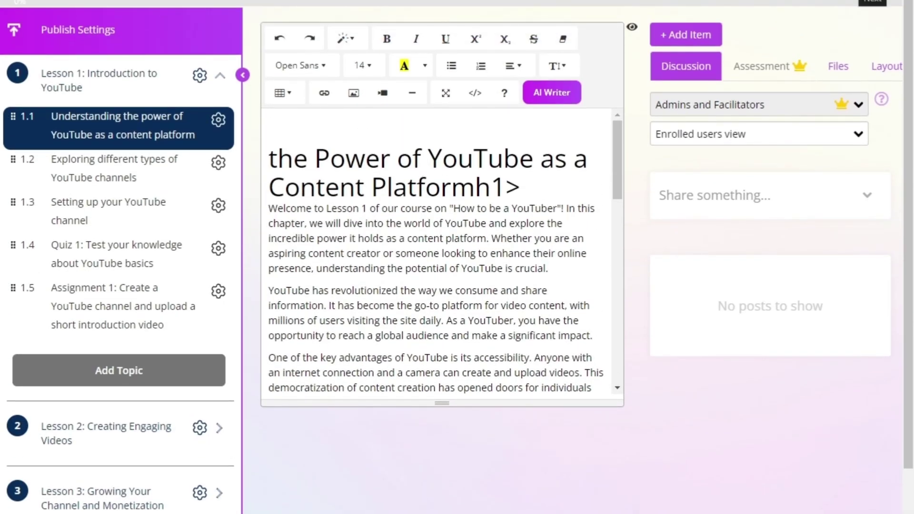
left_click(872, 2)
scroll(407, 249, "down", 8)
scroll(408, 249, "up", 8)
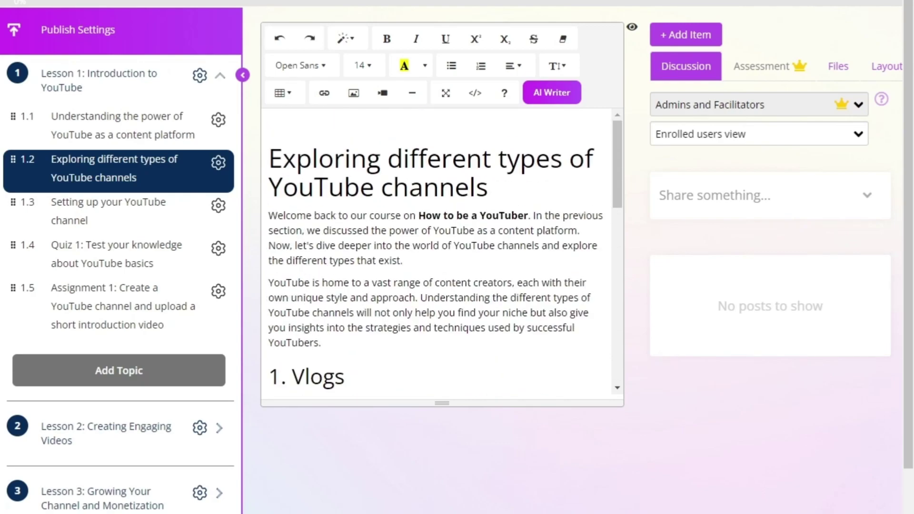
left_click(108, 210)
scroll(463, 165, "down", 2)
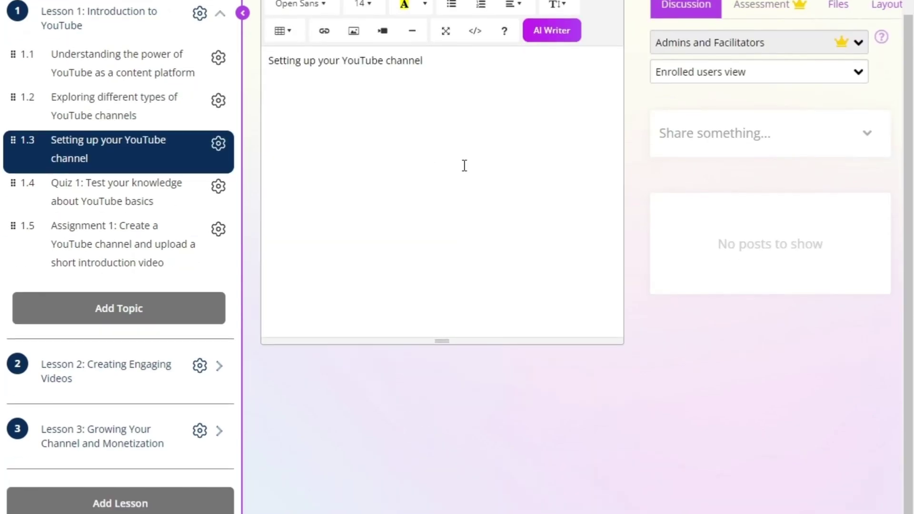
scroll(463, 165, "up", 2)
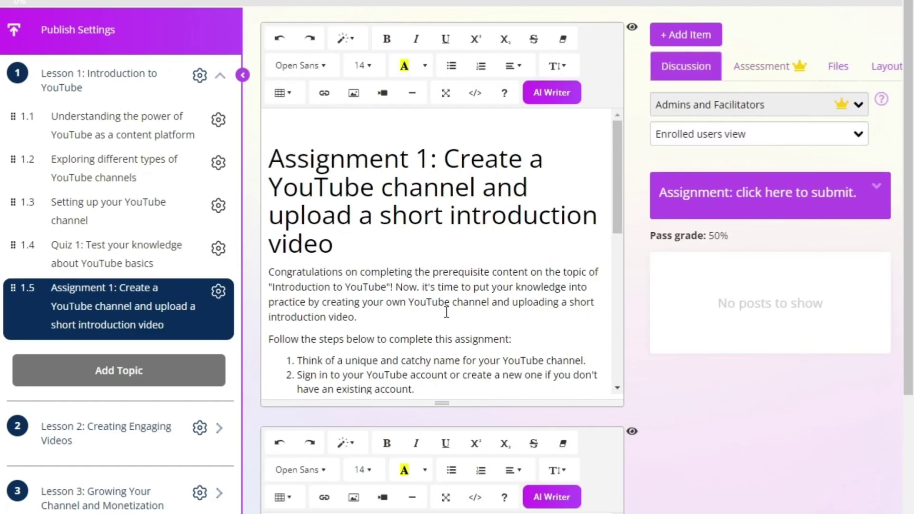
scroll(444, 310, "down", 5)
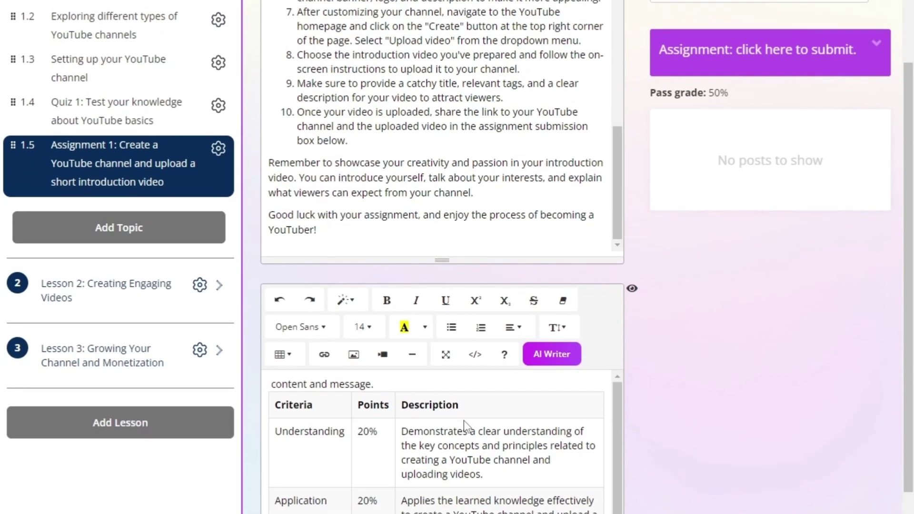
scroll(464, 421, "down", 3)
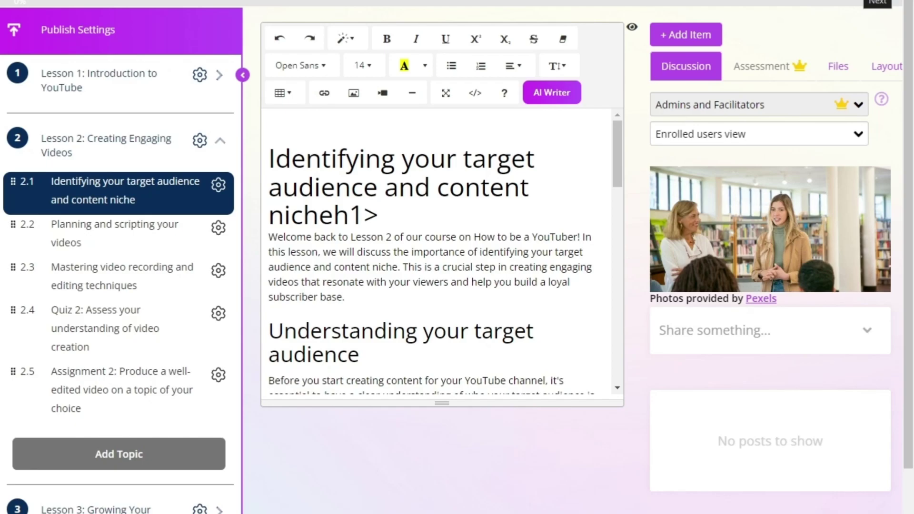
- Read the Lesson 2 pages on identifying the target audience and on planning and scripting videos
scroll(447, 176, "down", 15)
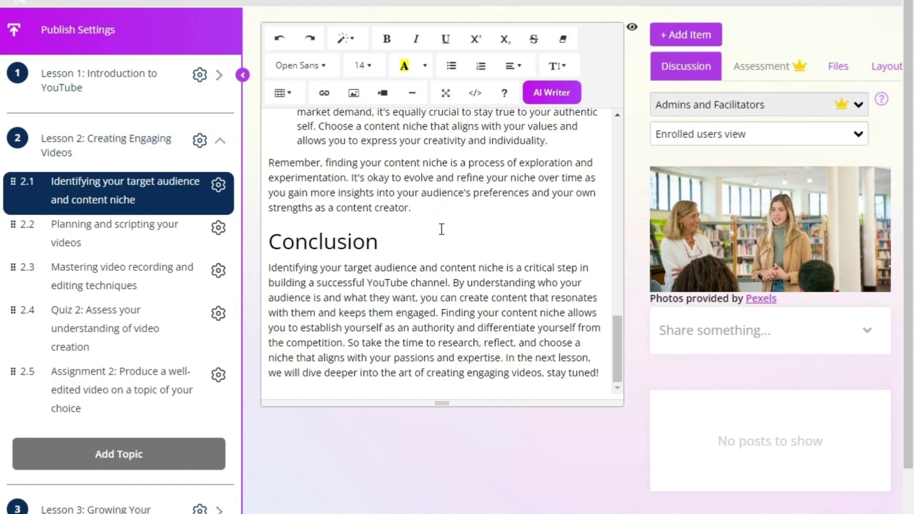
left_click(115, 233)
scroll(510, 242, "down", 15)
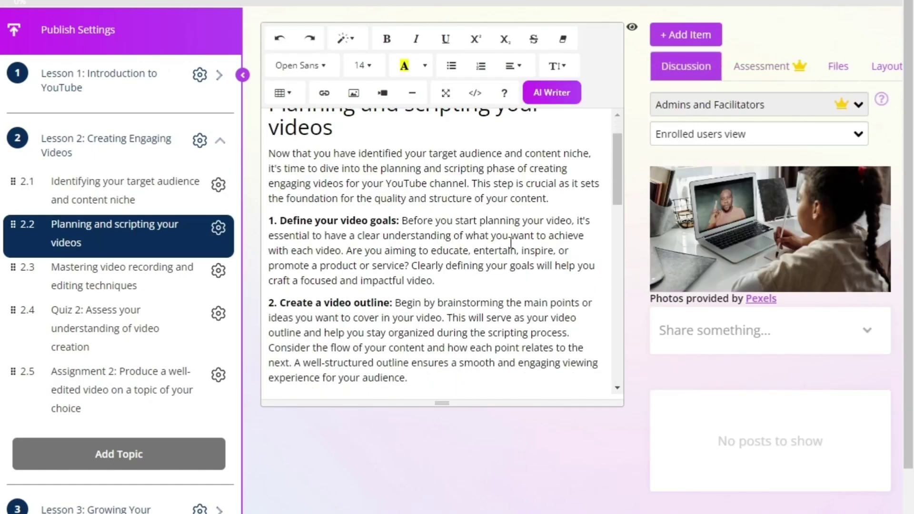
- Read the Lesson 2 page on video recording and editing techniques, and Assignment 2 with its grading criteria table
left_click(122, 276)
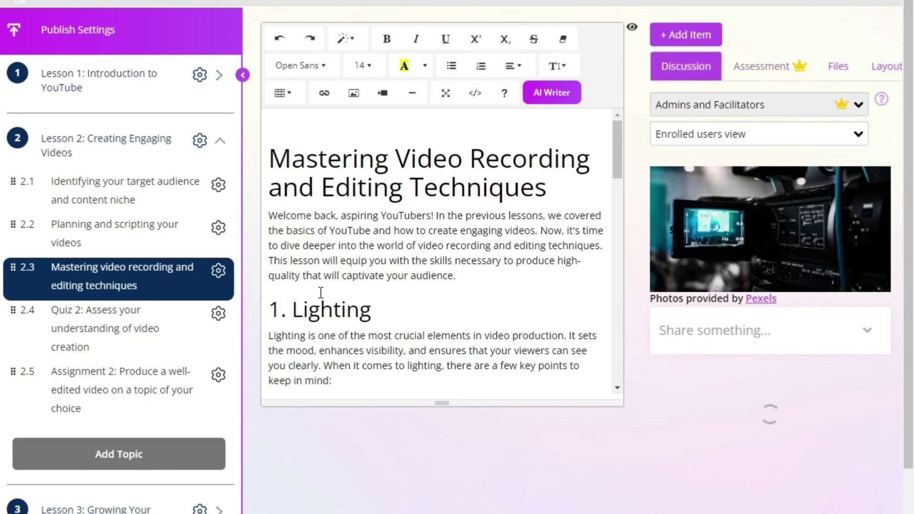
scroll(320, 294, "down", 15)
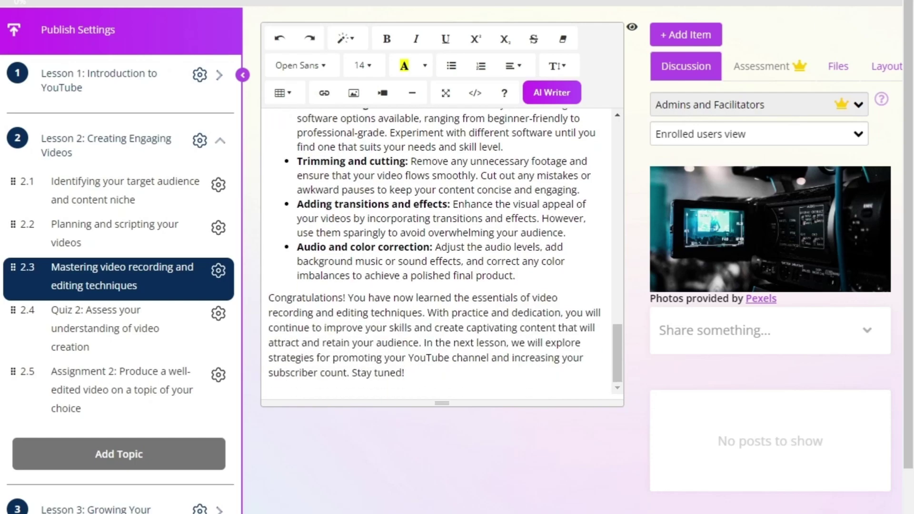
left_click(228, 345)
left_click(119, 391)
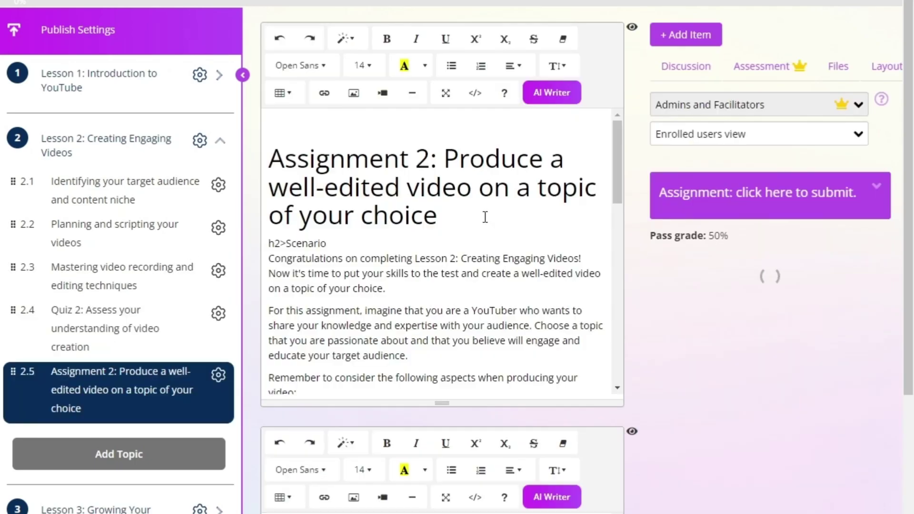
scroll(442, 357, "down", 10)
scroll(442, 356, "down", 5)
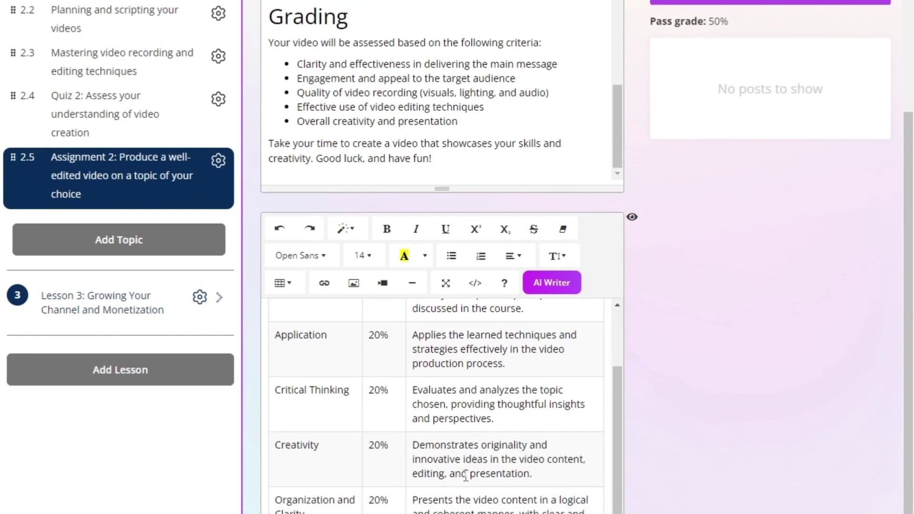
scroll(442, 357, "up", 6)
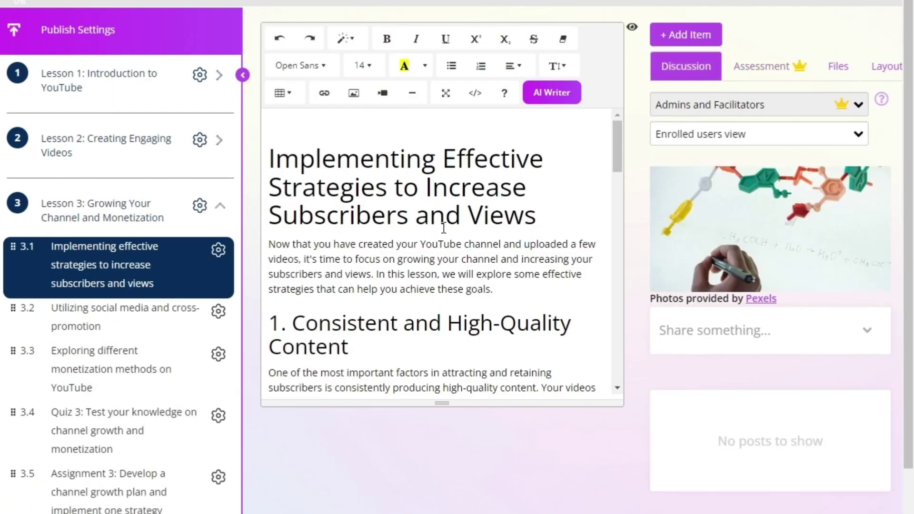
- Read the Lesson 3 pages on increasing subscribers and views, social media cross-promotion, and YouTube monetization methods
scroll(476, 223, "down", 20)
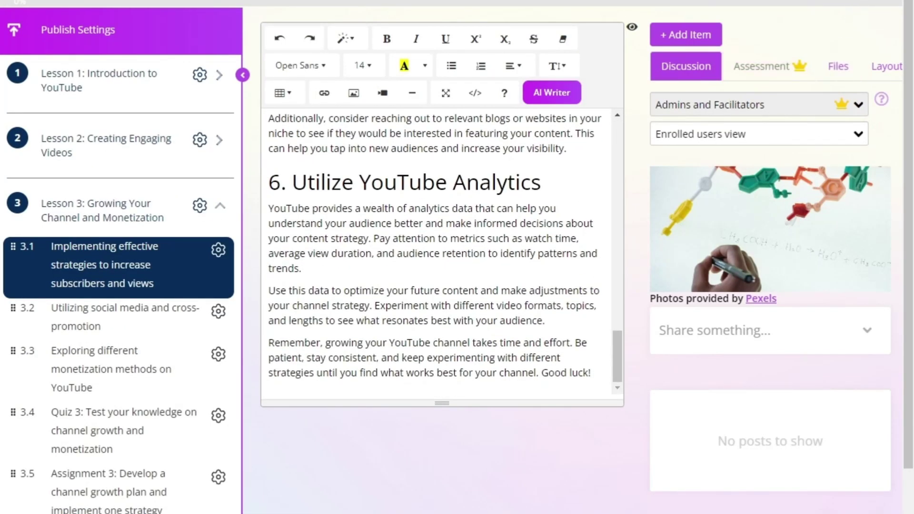
left_click(119, 317)
scroll(445, 243, "down", 20)
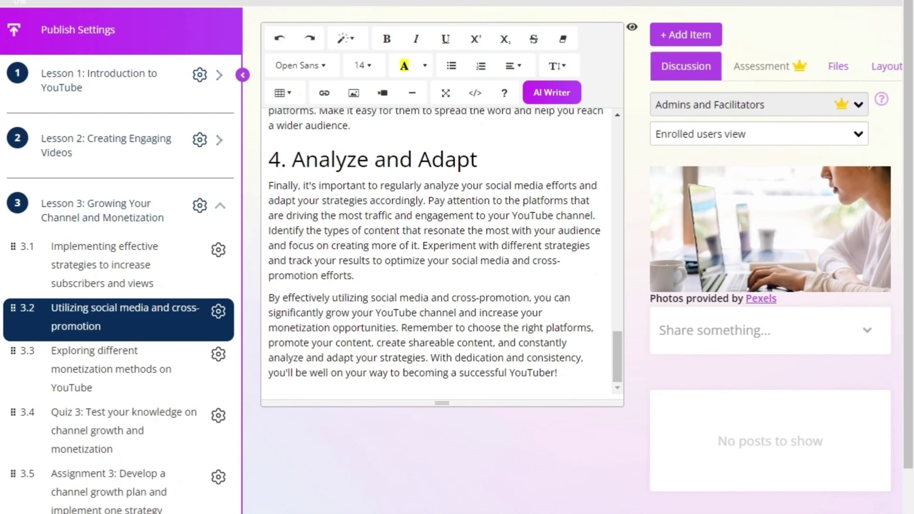
left_click(111, 369)
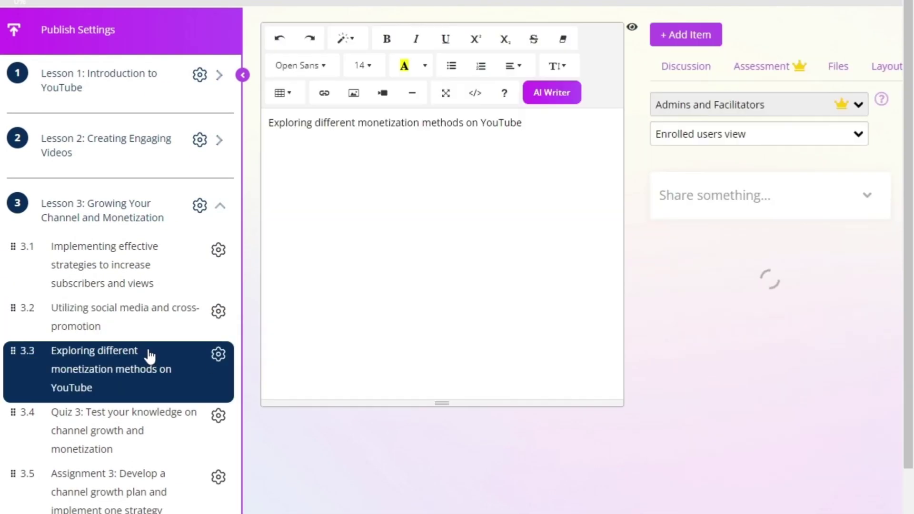
scroll(449, 207, "down", 10)
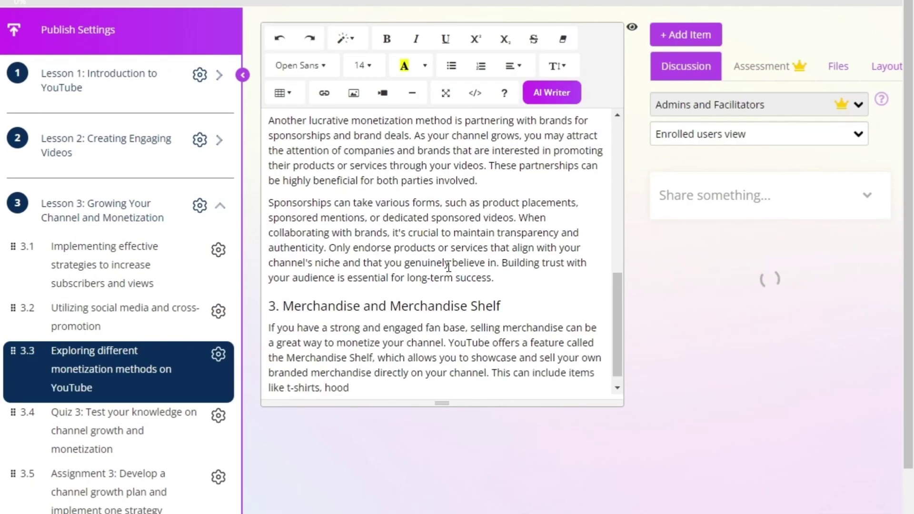
scroll(492, 316, "down", 3)
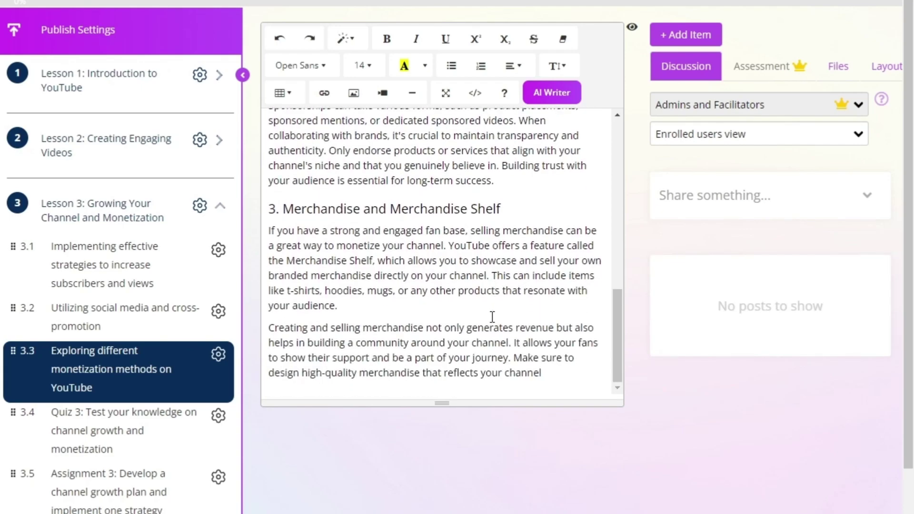
scroll(494, 318, "down", 7)
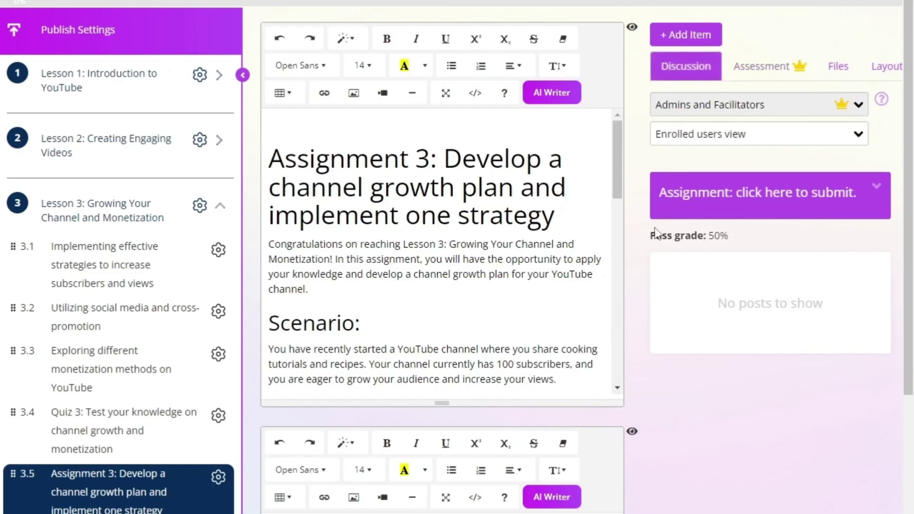
- Review Assignment 3 on the channel growth plan, including its submission requirements and the grading criteria section below it
scroll(309, 264, "down", 10)
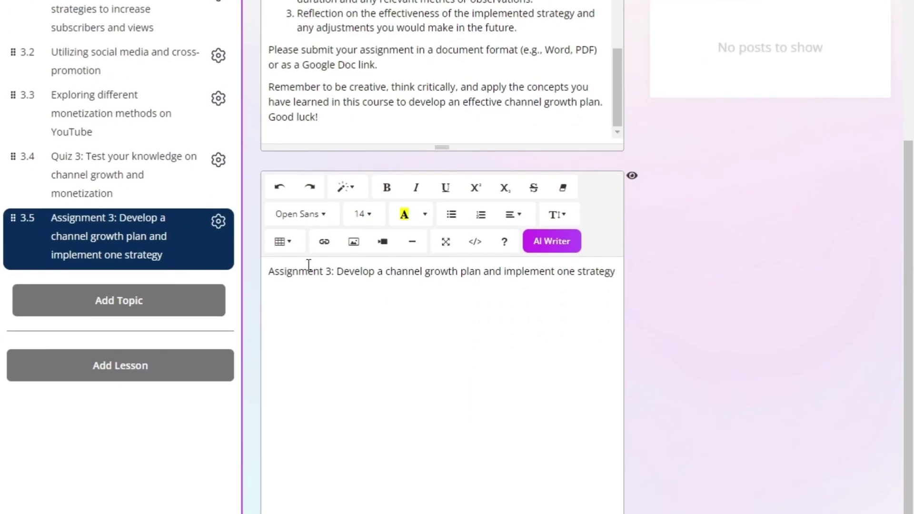
scroll(645, 76, "up", 3)
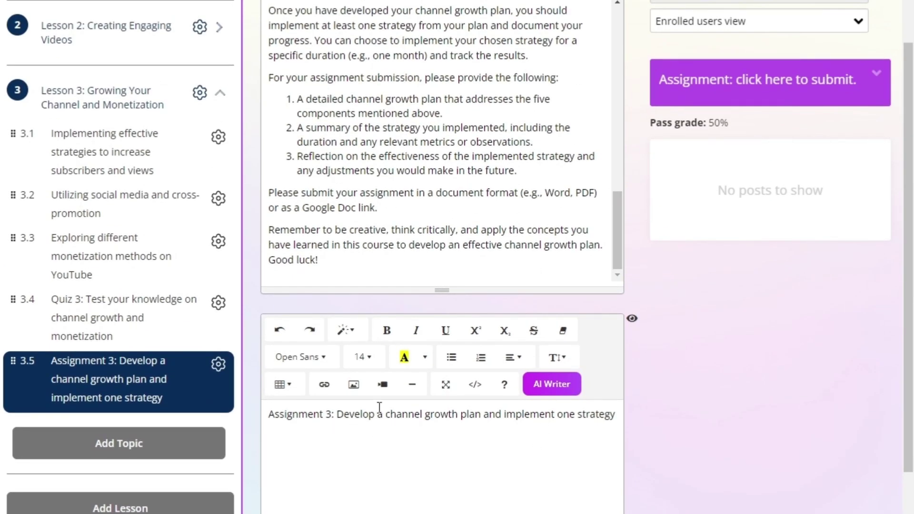
scroll(667, 389, "down", 3)
scroll(665, 284, "up", 5)
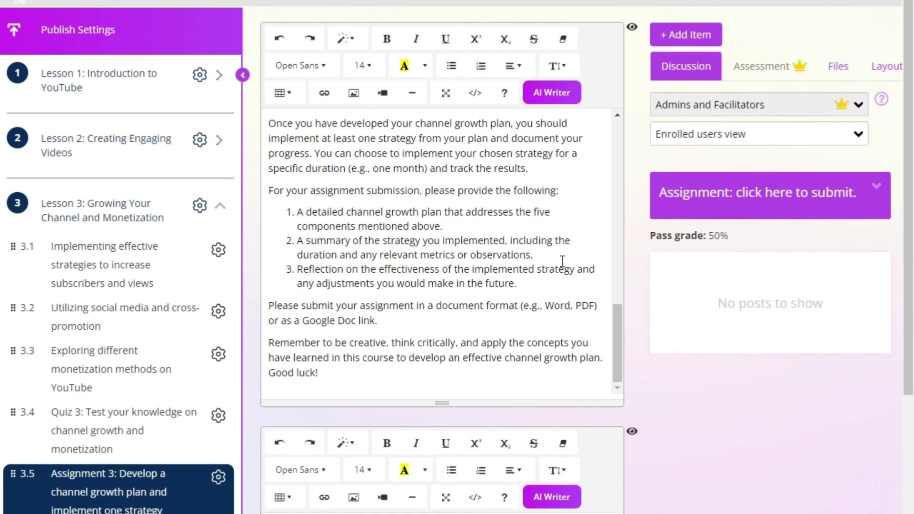
scroll(561, 261, "down", 3)
scroll(636, 197, "up", 3)
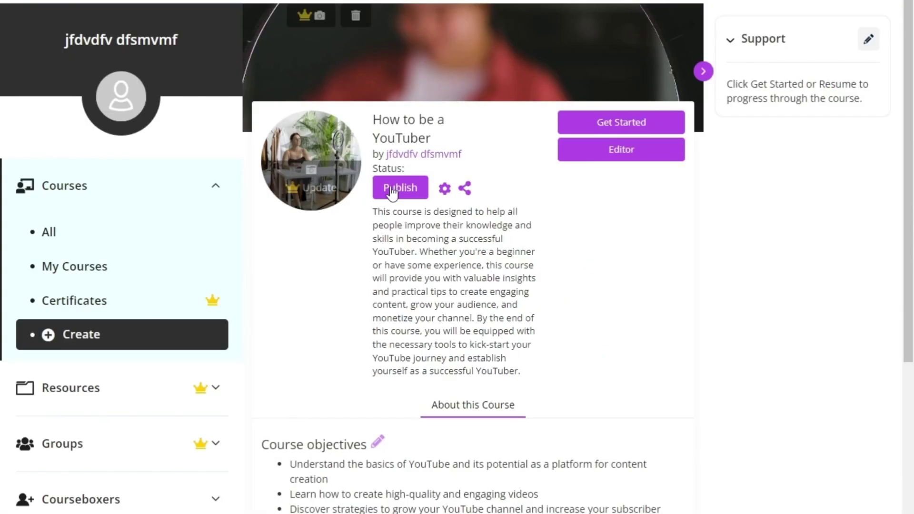
- Look over the course overview page, check the private and public publishing choices, and open the paid course publishing settings
scroll(391, 193, "down", 5)
scroll(450, 248, "up", 5)
left_click(404, 190)
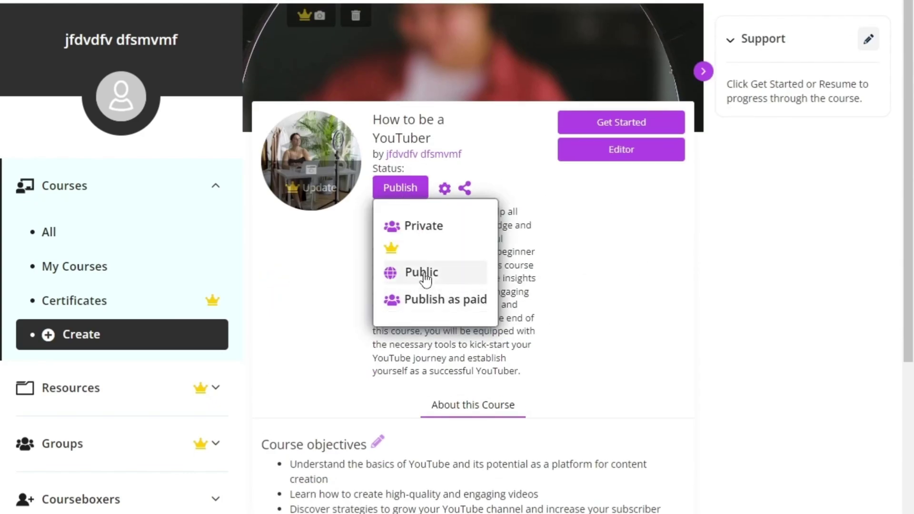
left_click(405, 272)
left_click(409, 190)
left_click(418, 224)
left_click(424, 314)
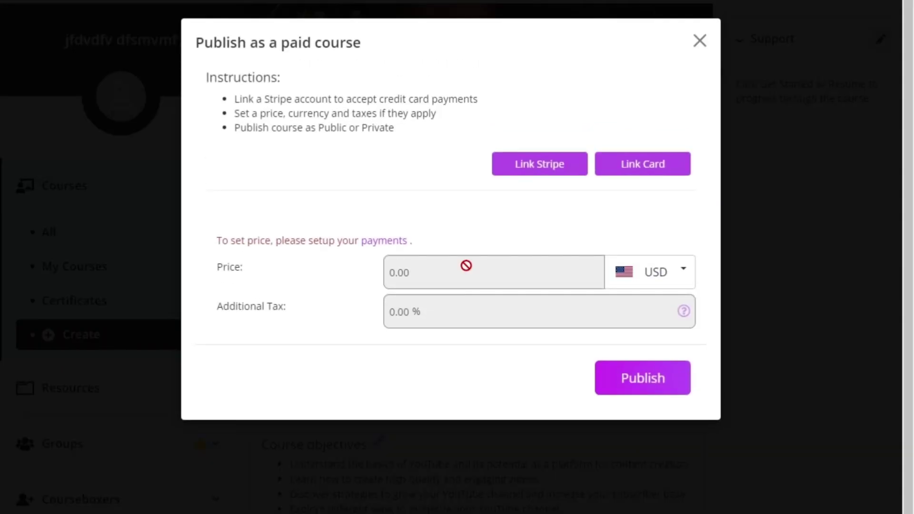
- Read the instructions for publishing a paid course and check the currency options for its price
left_click_drag(234, 98, 451, 92)
left_click_drag(235, 114, 442, 122)
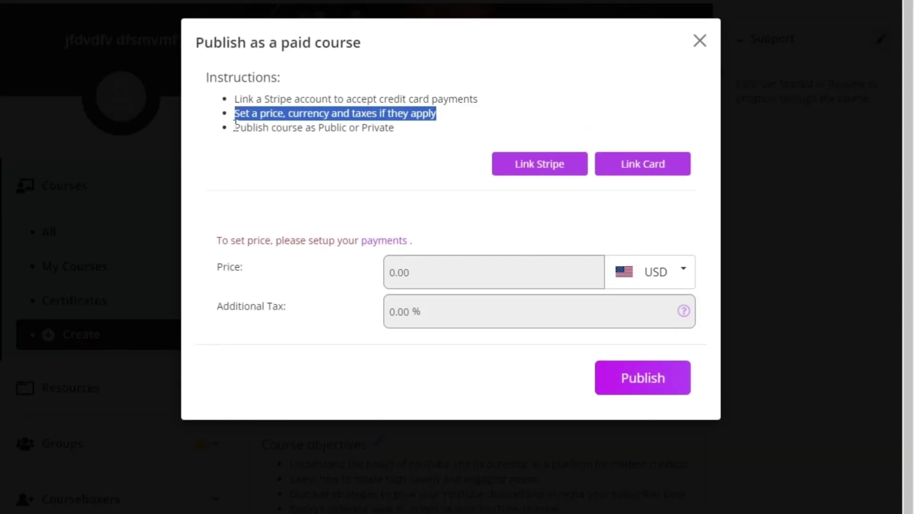
left_click_drag(235, 124, 414, 136)
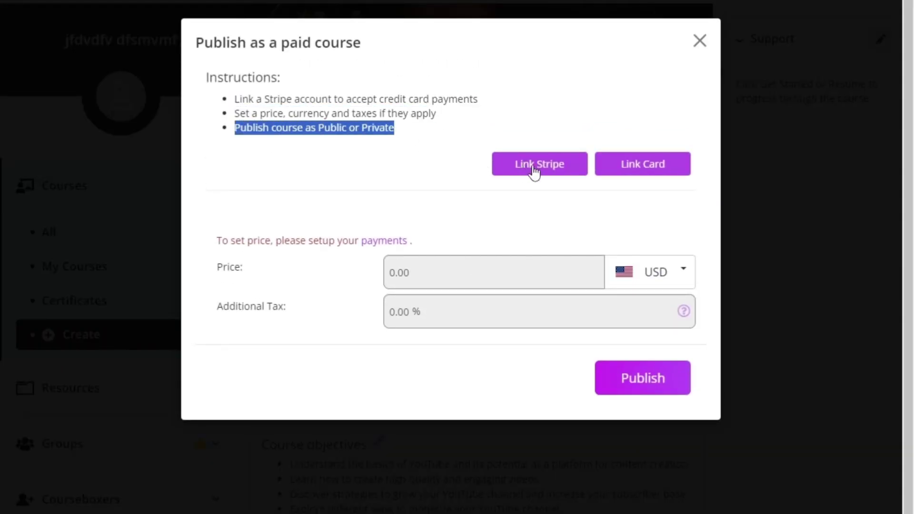
left_click(682, 271)
left_click(673, 285)
left_click(637, 381)
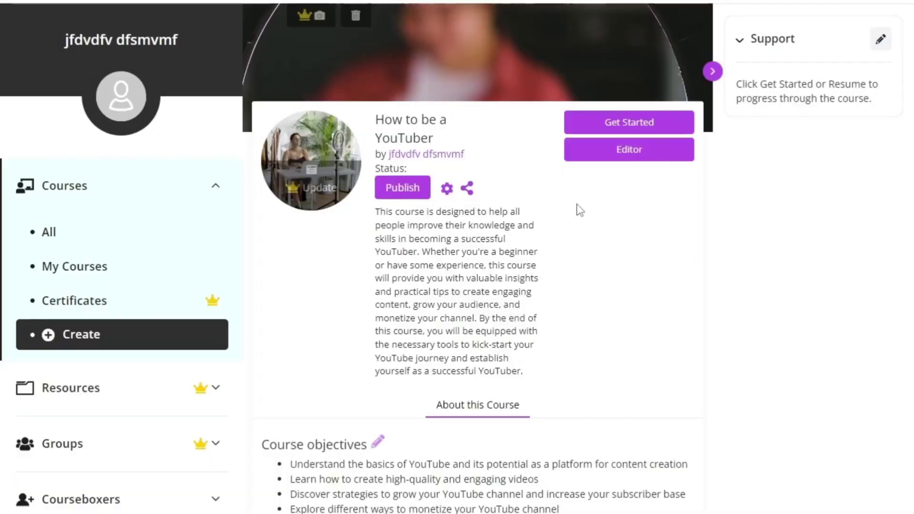
- Publish the How to be a YouTuber course as public and look over its objectives and skills
left_click(402, 187)
left_click(418, 270)
scroll(416, 286, "down", 5)
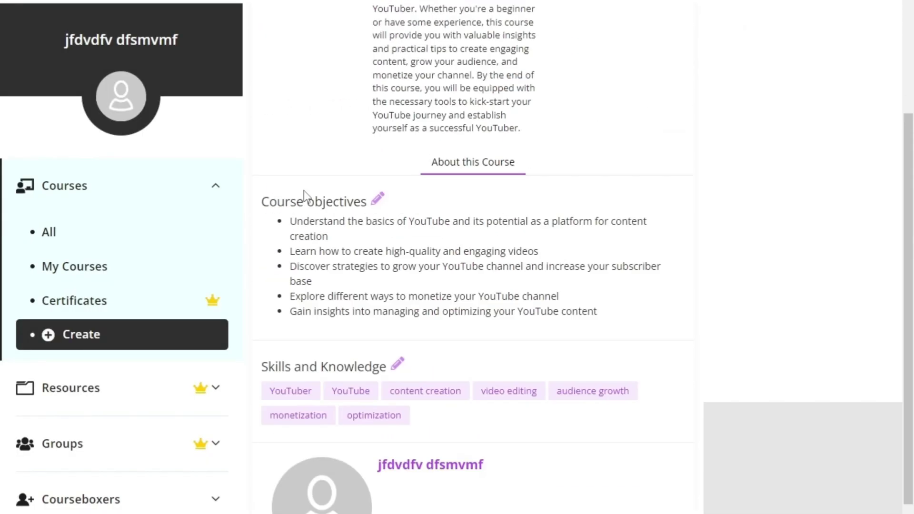
scroll(393, 346, "up", 5)
- Open the How to be a YouTuber course from My Courses and start it in the learner view
mouse_move(86, 315)
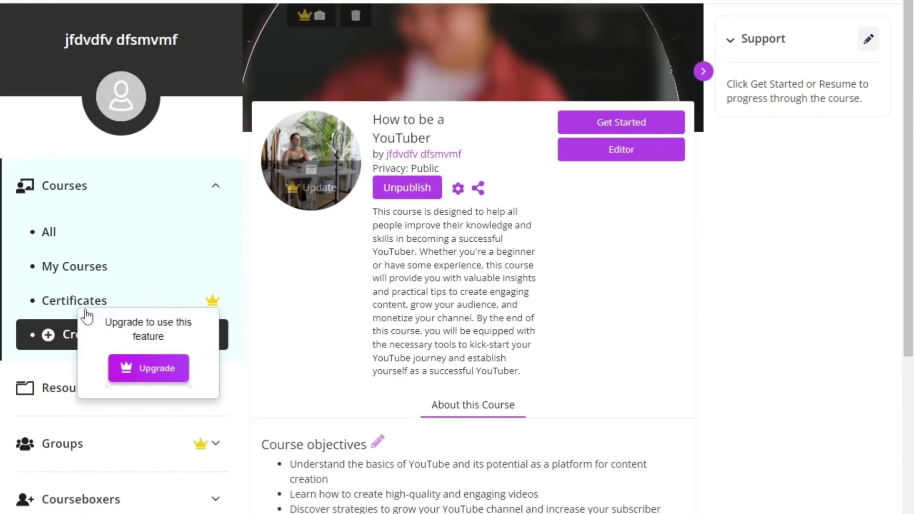
left_click(80, 268)
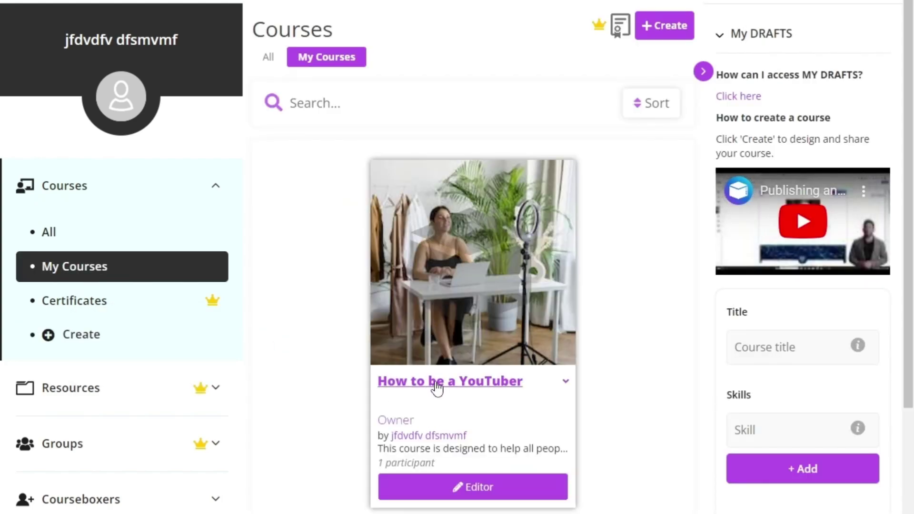
left_click(436, 384)
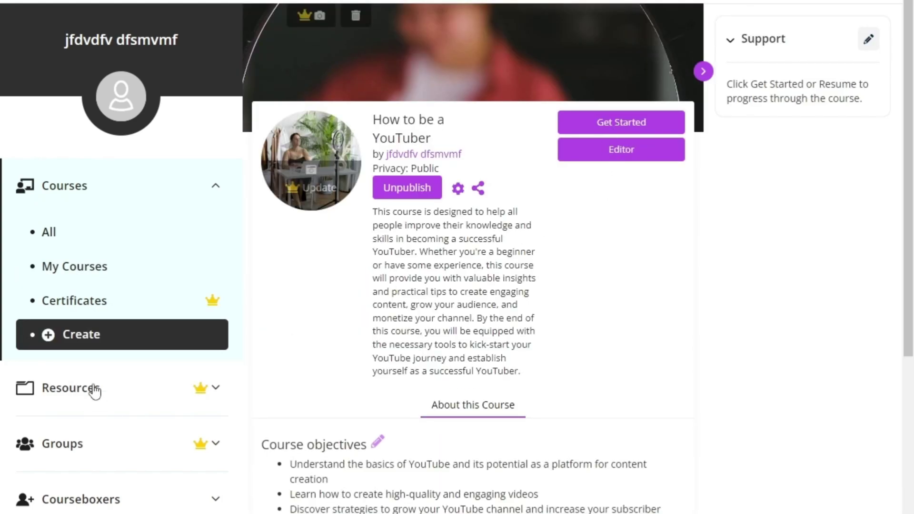
left_click(590, 125)
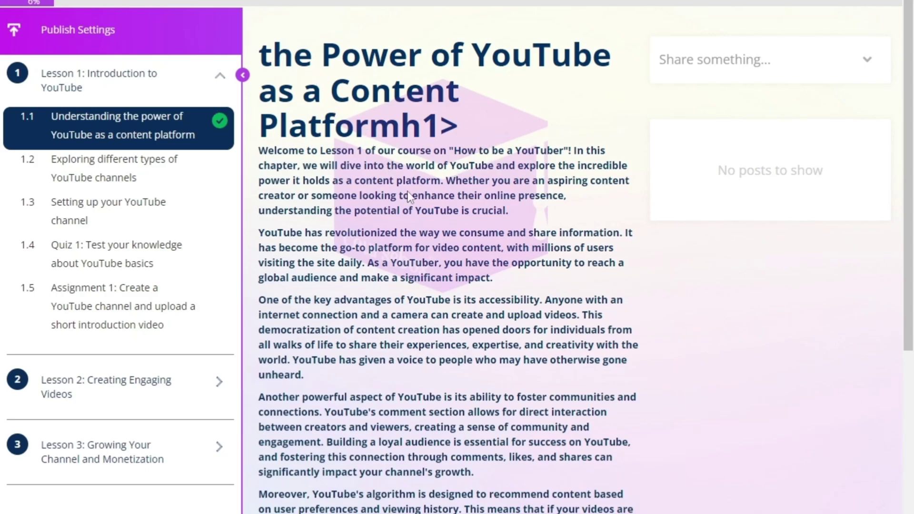
- Read through the published Lesson 1 pages as a learner, from the YouTube platform topic to Assignment 1
scroll(305, 85, "down", 6)
scroll(630, 86, "up", 6)
scroll(423, 276, "down", 10)
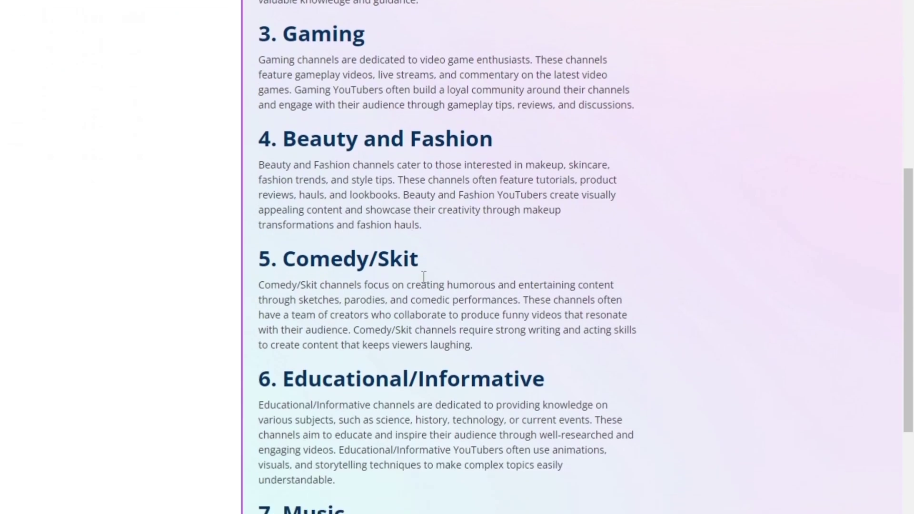
scroll(423, 276, "down", 5)
scroll(443, 204, "up", 15)
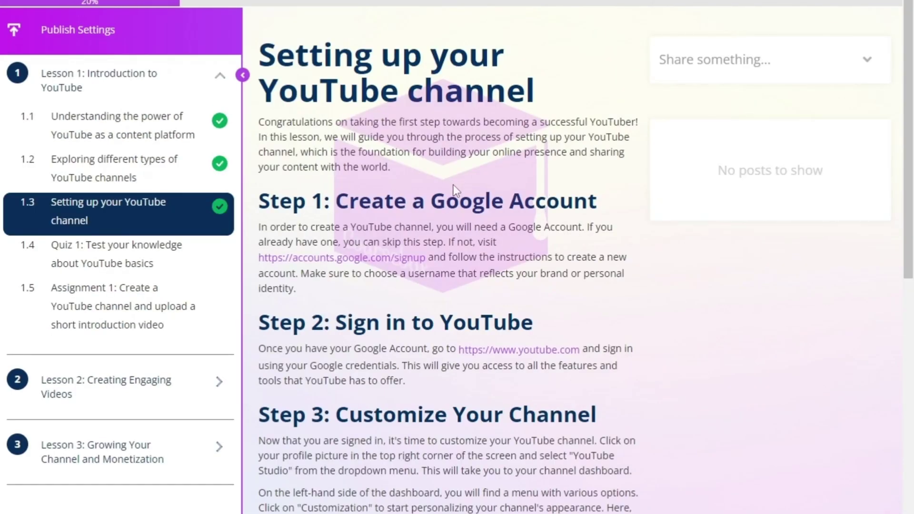
scroll(453, 185, "down", 12)
scroll(573, 163, "up", 12)
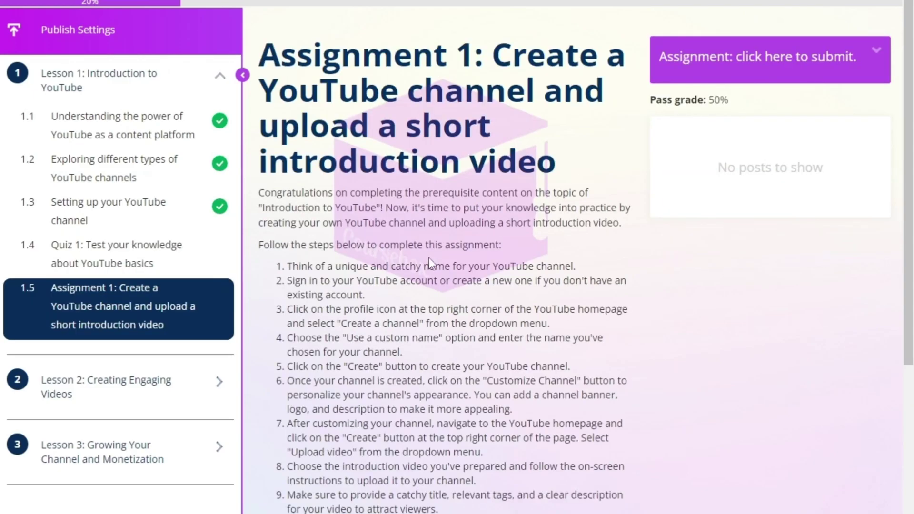
scroll(430, 258, "down", 7)
scroll(429, 258, "up", 7)
- Go through the published Lesson 2 pages as a learner, from the target audience topic through Quiz 2 to Assignment 2
scroll(373, 137, "down", 2)
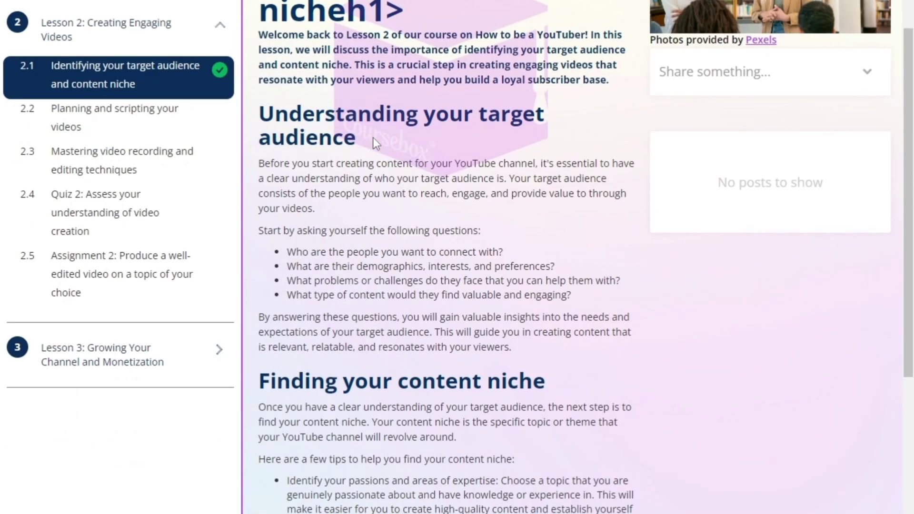
scroll(416, 161, "down", 7)
scroll(416, 162, "up", 10)
scroll(366, 260, "down", 5)
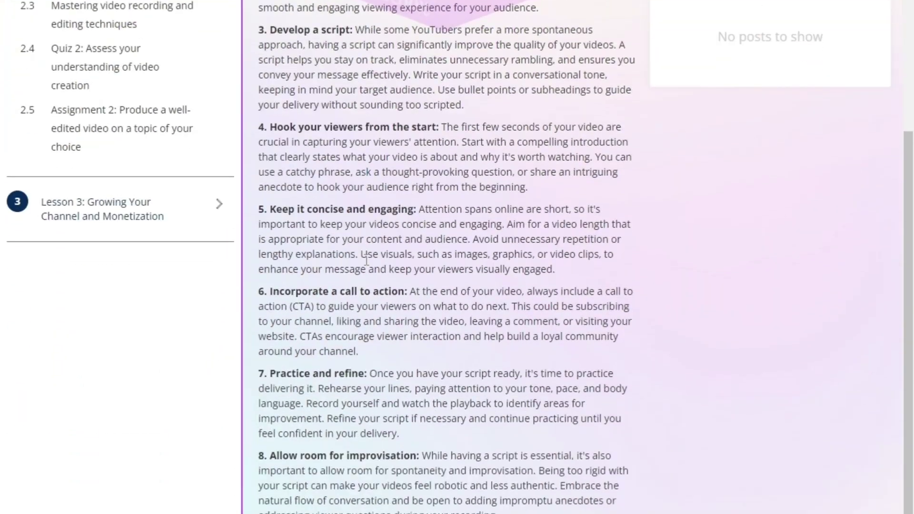
scroll(366, 259, "up", 5)
scroll(465, 248, "down", 8)
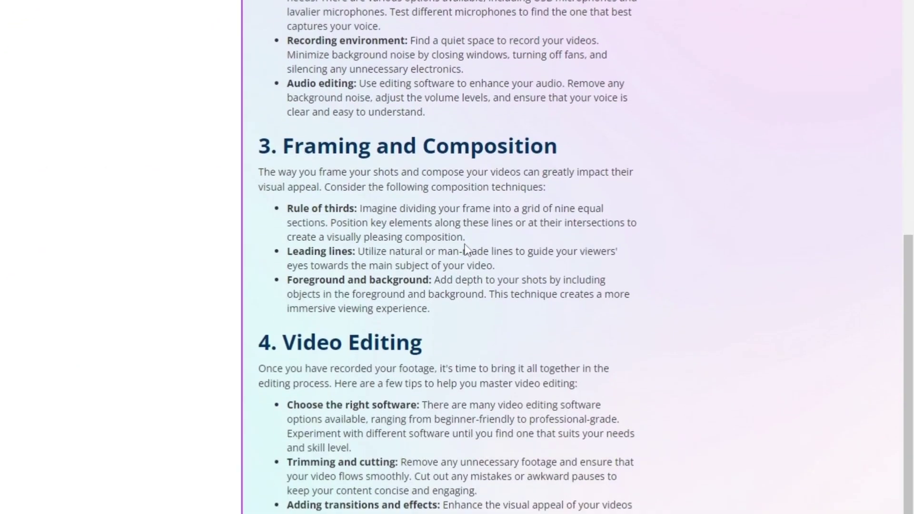
scroll(465, 248, "up", 9)
left_click(143, 328)
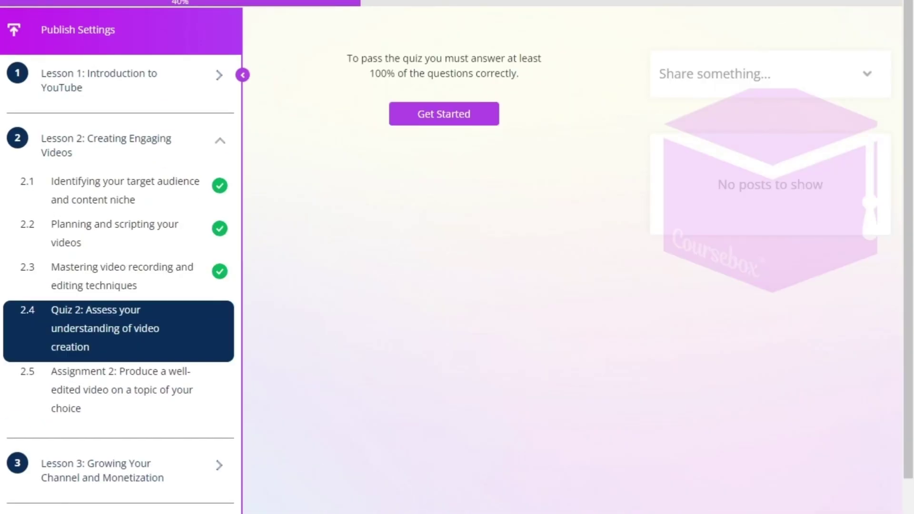
left_click(118, 389)
scroll(419, 314, "down", 10)
scroll(418, 314, "up", 10)
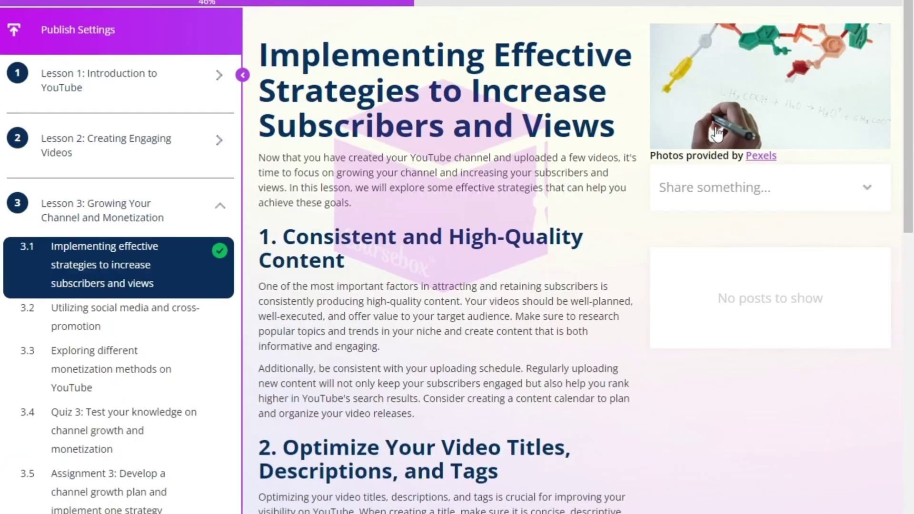
- Read the published Lesson 3 pages on increasing subscribers and on social media cross-promotion in the learner view
scroll(377, 135, "down", 14)
scroll(442, 165, "up", 10)
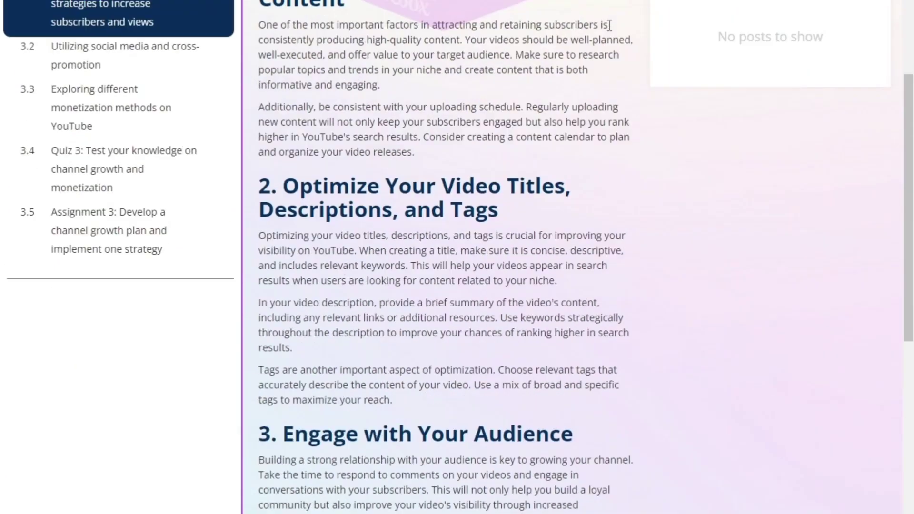
scroll(609, 25, "up", 5)
left_click(838, 8)
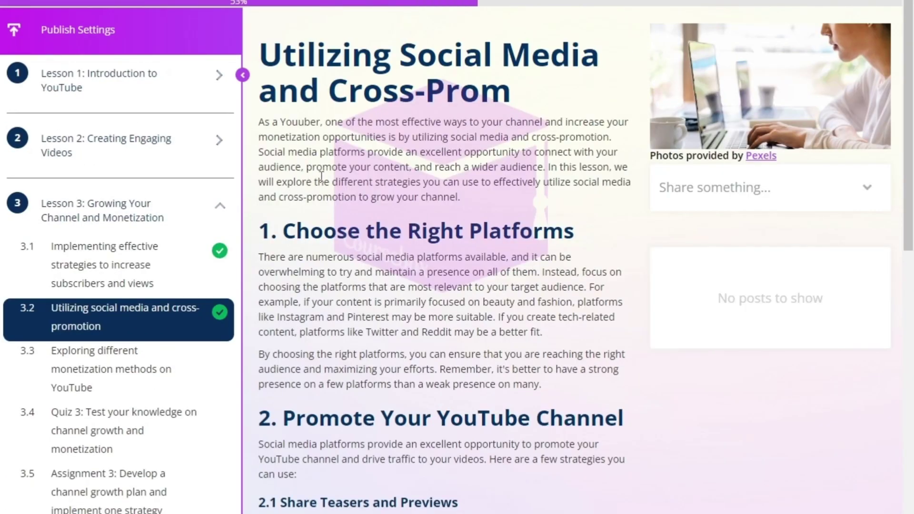
scroll(321, 176, "down", 10)
scroll(321, 176, "up", 10)
- Read the published monetization methods page and Assignment 3 on the channel growth plan in the learner view
left_click(119, 369)
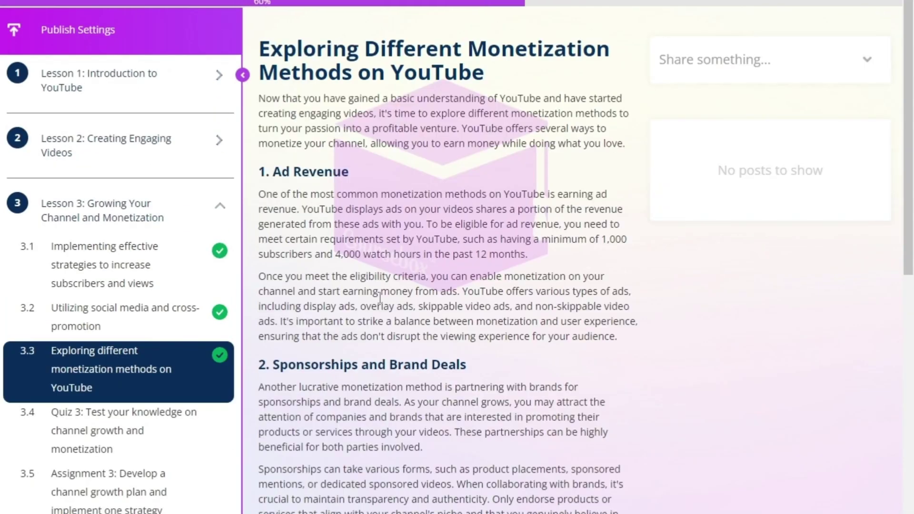
scroll(310, 129, "down", 14)
scroll(344, 149, "up", 14)
left_click(828, 9)
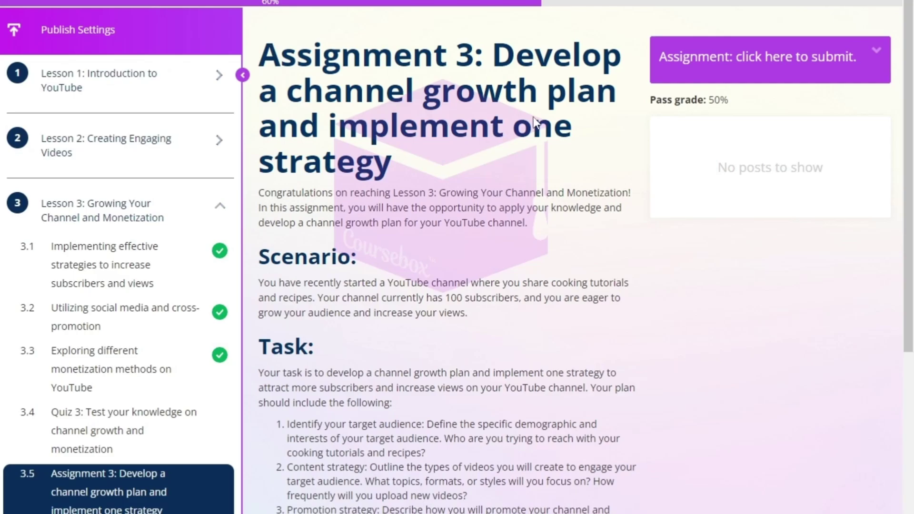
scroll(536, 123, "down", 8)
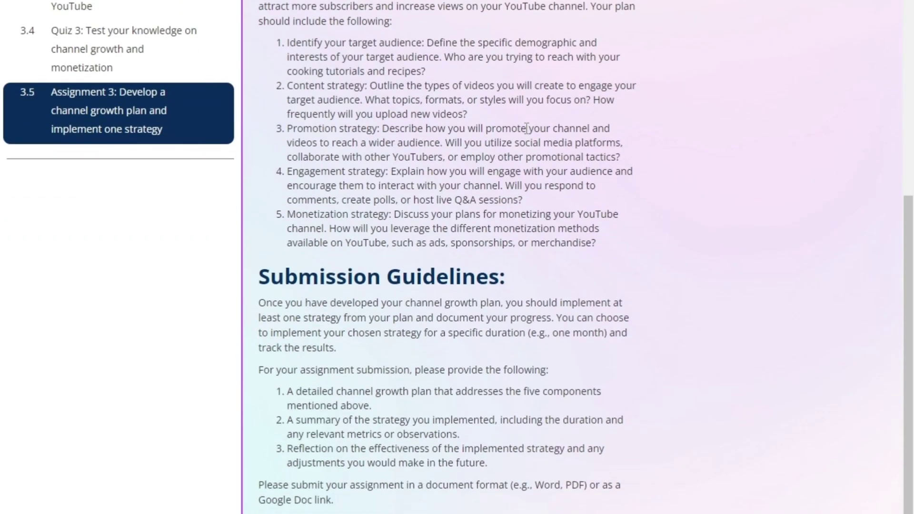
scroll(536, 123, "up", 8)
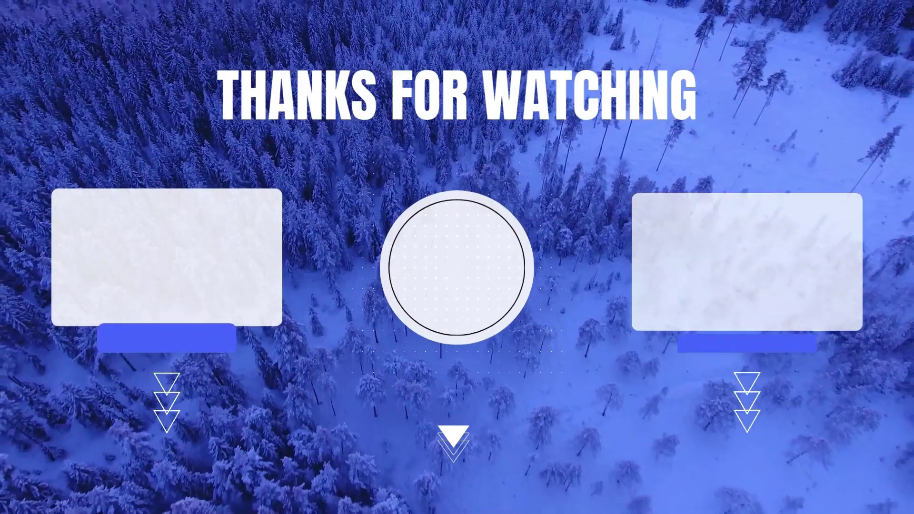